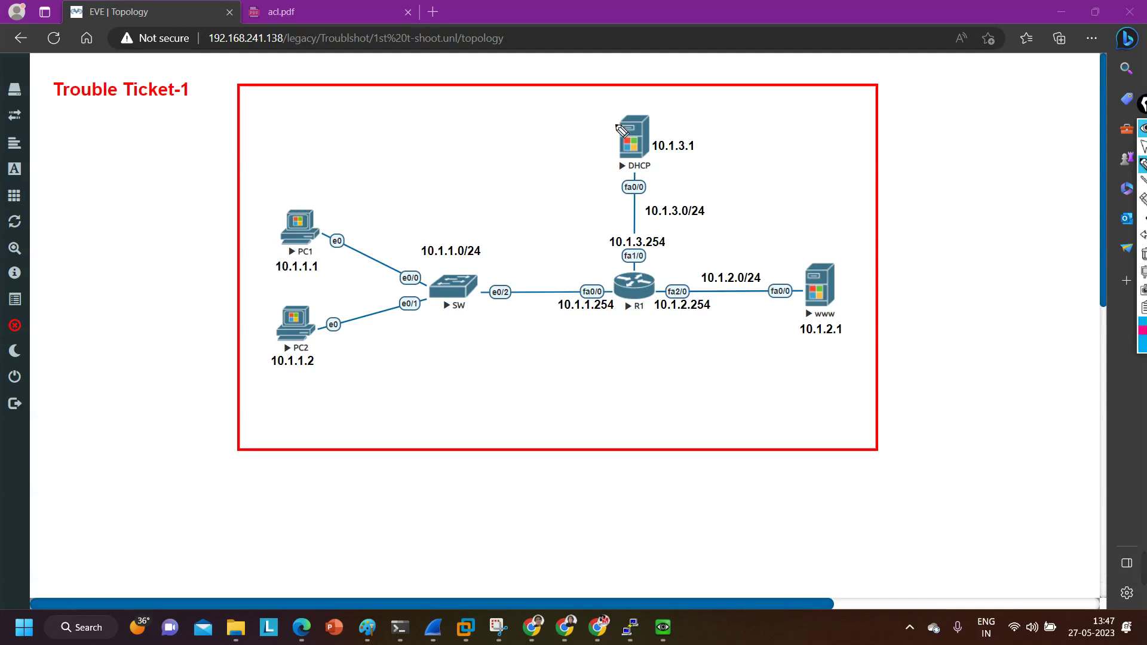
Mark the DHCP and www servers and circle PC1 (10.1.1.1) and PC2 (10.1.1.2), then clear the ink
{"action": "left_click_drag", "start_coordinate": [567, 147], "coordinate": [596, 144]}
{"action": "left_click_drag", "start_coordinate": [843, 298], "coordinate": [885, 293]}
{"action": "mouse_move", "coordinate": [321, 194]}
{"action": "left_mouse_down"}
{"action": "mouse_move", "coordinate": [254, 223]}
{"action": "mouse_move", "coordinate": [254, 273]}
{"action": "mouse_move", "coordinate": [288, 290]}
{"action": "mouse_move", "coordinate": [333, 282]}
{"action": "mouse_move", "coordinate": [359, 259]}
{"action": "mouse_move", "coordinate": [364, 222]}
{"action": "mouse_move", "coordinate": [318, 195]}
{"action": "left_mouse_up"}
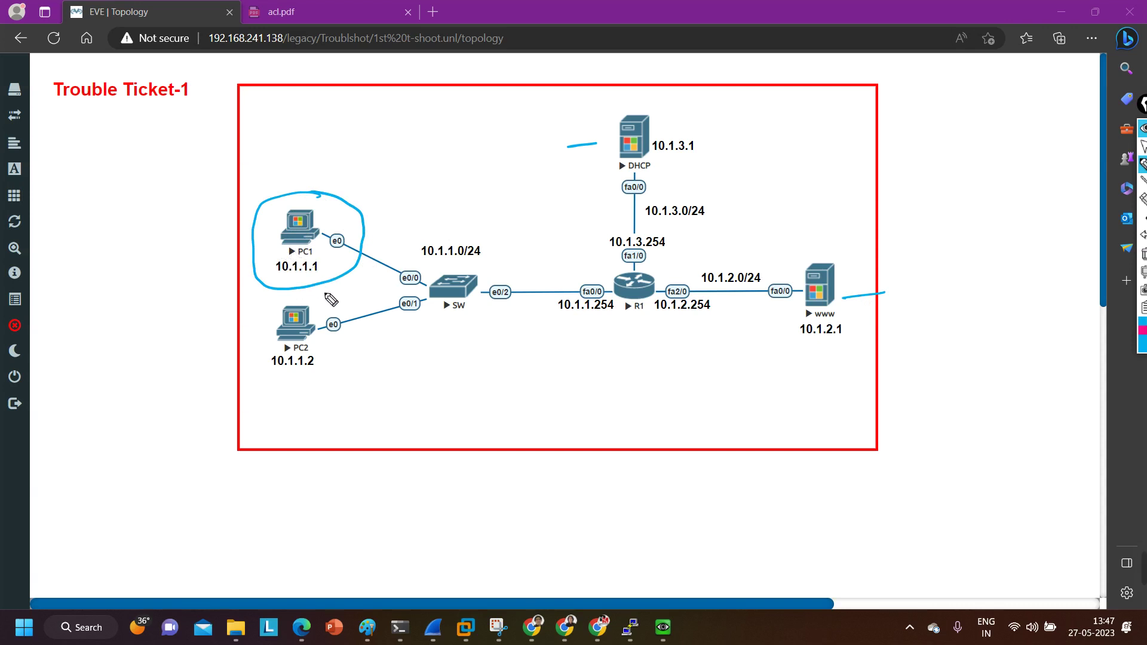
{"action": "mouse_move", "coordinate": [326, 284]}
{"action": "left_mouse_down"}
{"action": "mouse_move", "coordinate": [260, 331]}
{"action": "mouse_move", "coordinate": [266, 365]}
{"action": "mouse_move", "coordinate": [298, 386]}
{"action": "mouse_move", "coordinate": [347, 374]}
{"action": "mouse_move", "coordinate": [360, 331]}
{"action": "mouse_move", "coordinate": [332, 285]}
{"action": "left_mouse_up"}
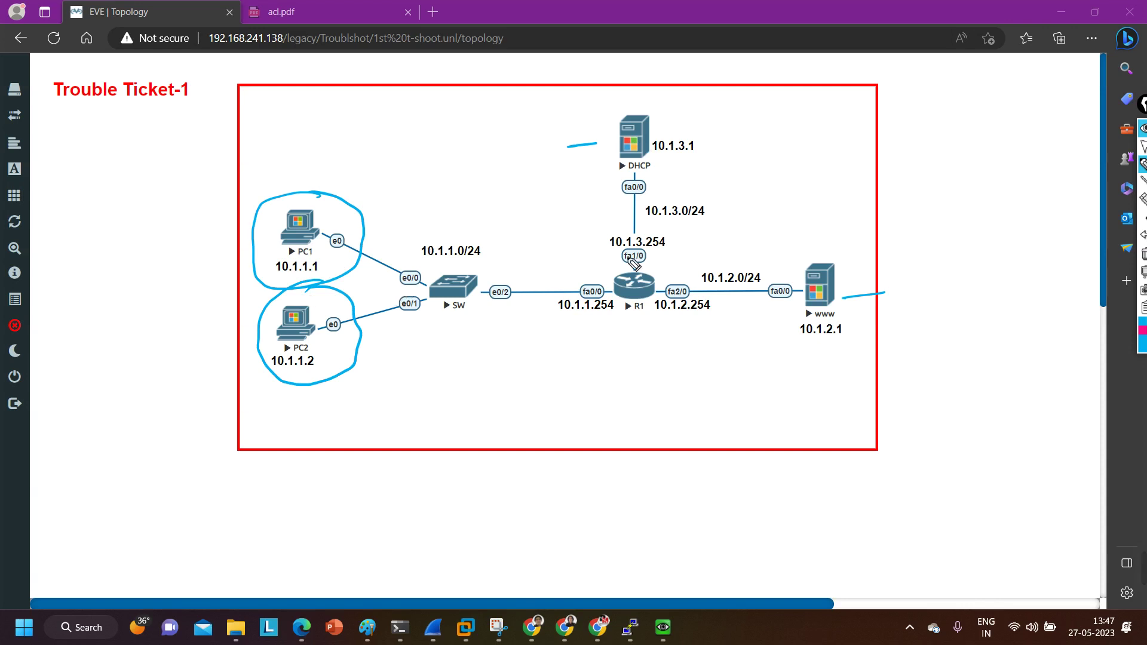
{"action": "left_click", "coordinate": [1142, 254]}
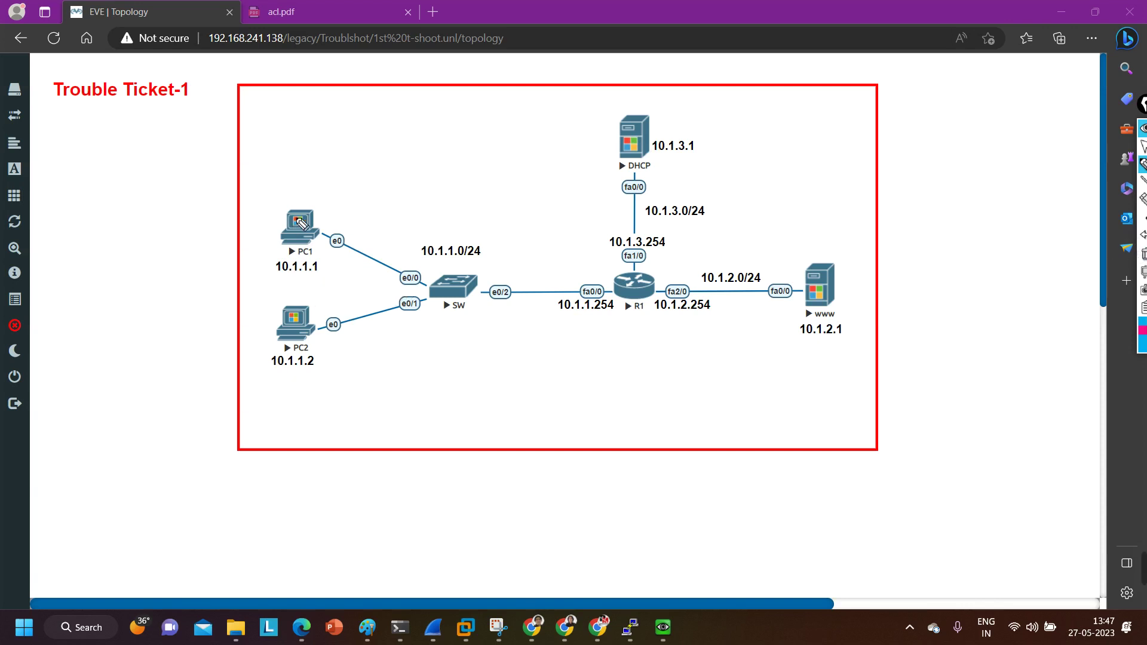
Sketch notes above PC1 and underline PC2's 10.1.1.2, then erase the ink and return to selection mode
{"action": "mouse_move", "coordinate": [332, 200]}
{"action": "left_mouse_down"}
{"action": "mouse_move", "coordinate": [267, 209]}
{"action": "mouse_move", "coordinate": [272, 276]}
{"action": "mouse_move", "coordinate": [344, 277]}
{"action": "mouse_move", "coordinate": [350, 216]}
{"action": "mouse_move", "coordinate": [328, 205]}
{"action": "left_mouse_up"}
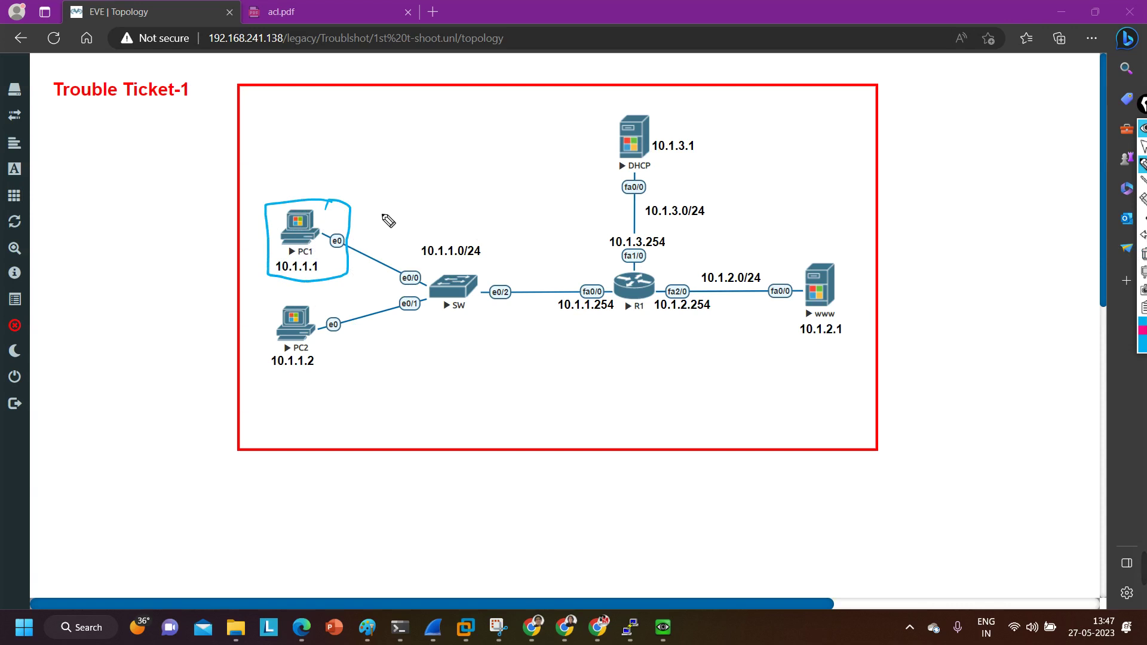
{"action": "left_click", "coordinate": [355, 178]}
{"action": "mouse_move", "coordinate": [377, 171]}
{"action": "left_mouse_down"}
{"action": "mouse_move", "coordinate": [314, 169]}
{"action": "mouse_move", "coordinate": [334, 185]}
{"action": "left_mouse_up"}
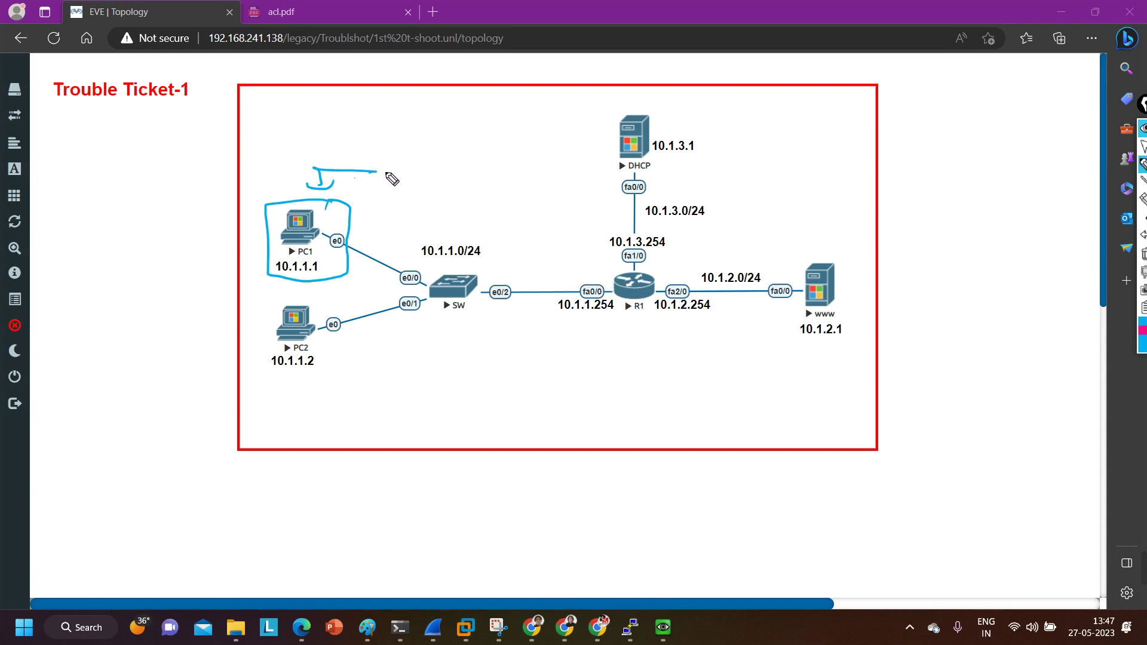
{"action": "mouse_move", "coordinate": [303, 179]}
{"action": "left_mouse_down"}
{"action": "mouse_move", "coordinate": [266, 179]}
{"action": "mouse_move", "coordinate": [296, 201]}
{"action": "left_mouse_up"}
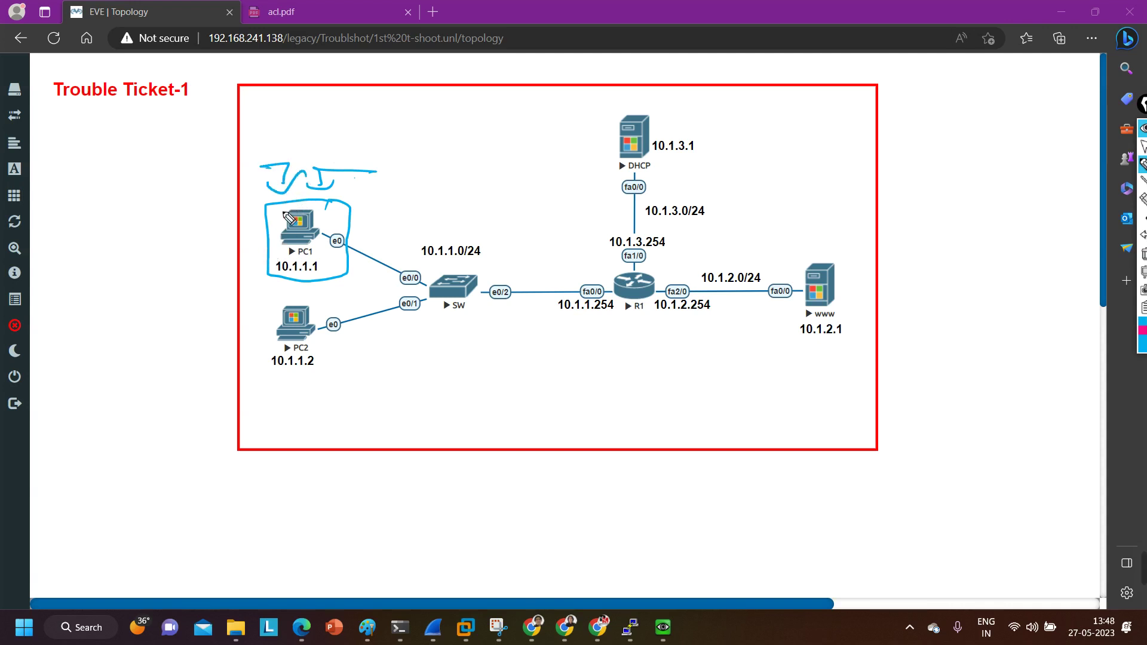
{"action": "left_click_drag", "start_coordinate": [283, 379], "coordinate": [321, 375]}
{"action": "left_click", "coordinate": [1143, 254]}
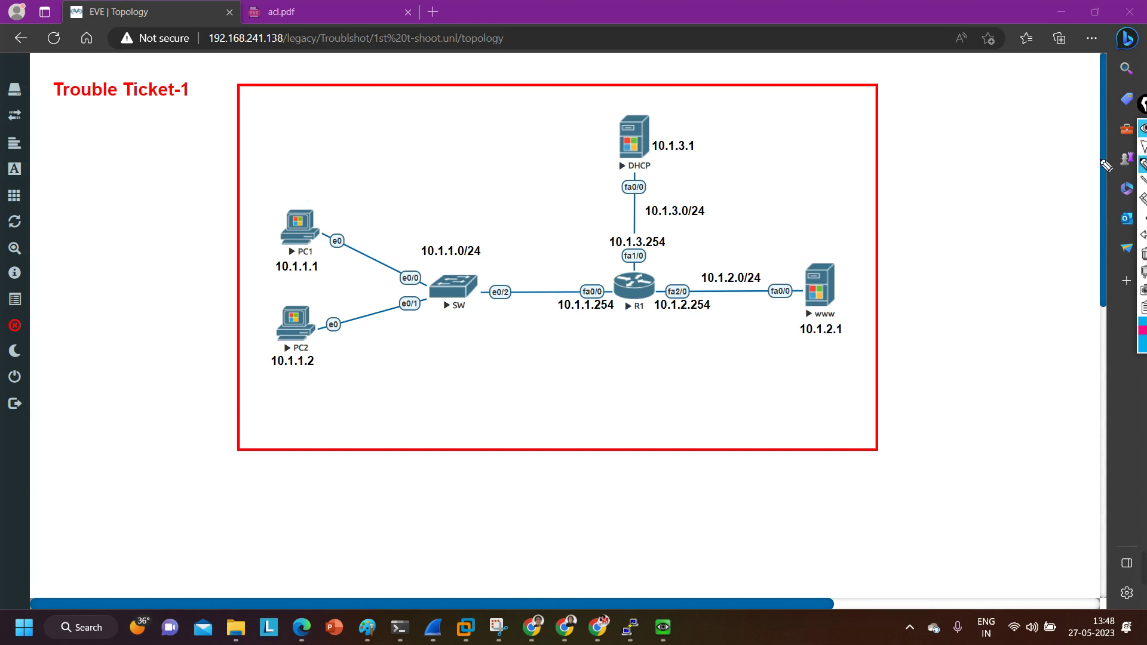
{"action": "left_click", "coordinate": [1143, 147]}
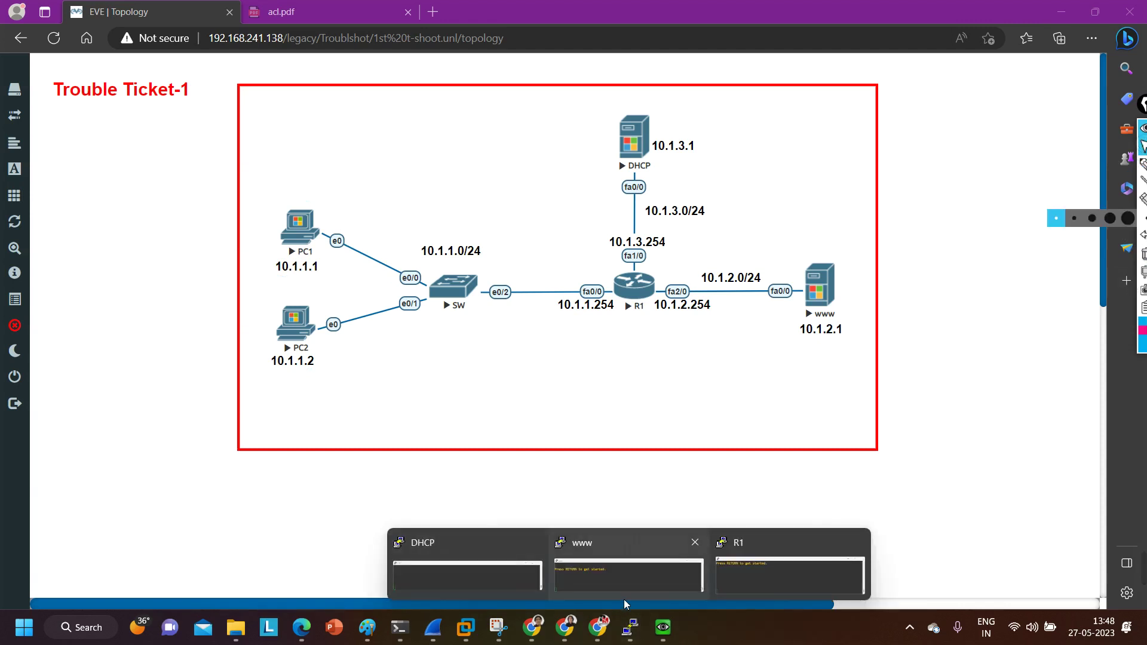
Open a command prompt in PC1's console and ping the www server 10.1.2.1
{"action": "mouse_move", "coordinate": [664, 627]}
{"action": "left_click", "coordinate": [593, 548]}
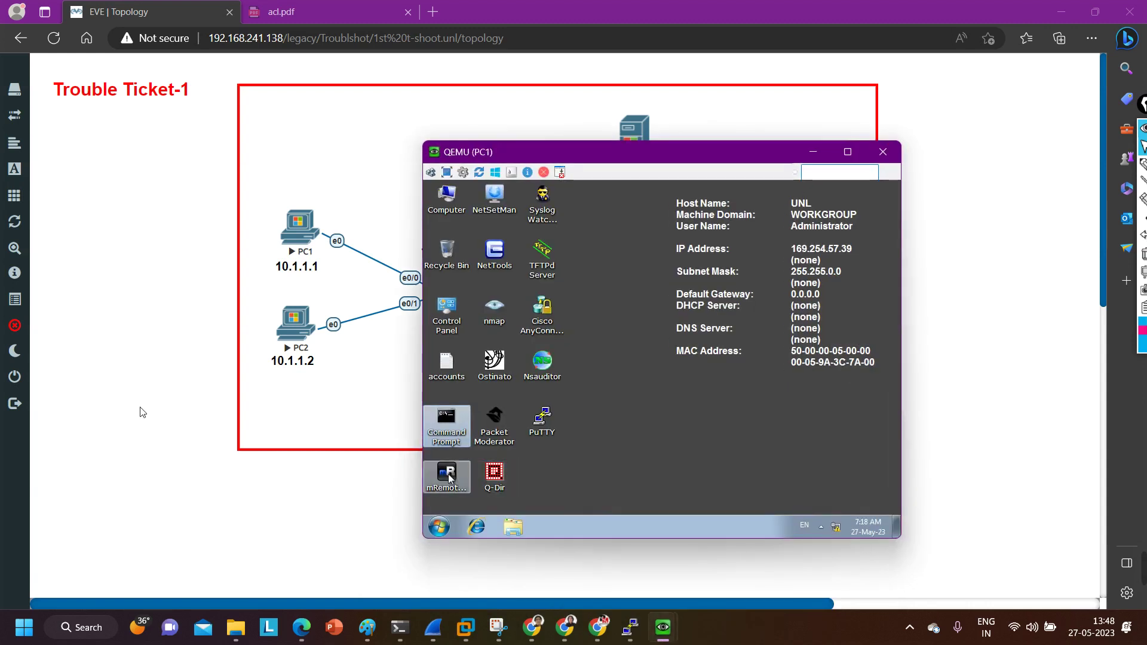
{"action": "double_click", "coordinate": [448, 418]}
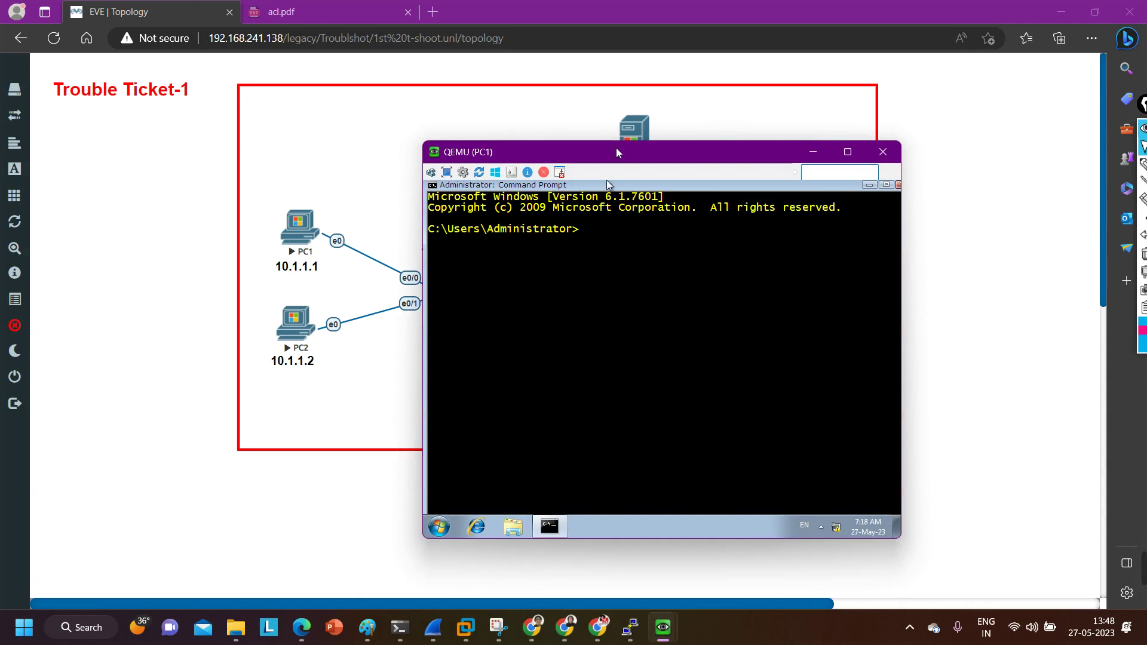
{"action": "left_click_drag", "start_coordinate": [618, 141], "coordinate": [516, 384]}
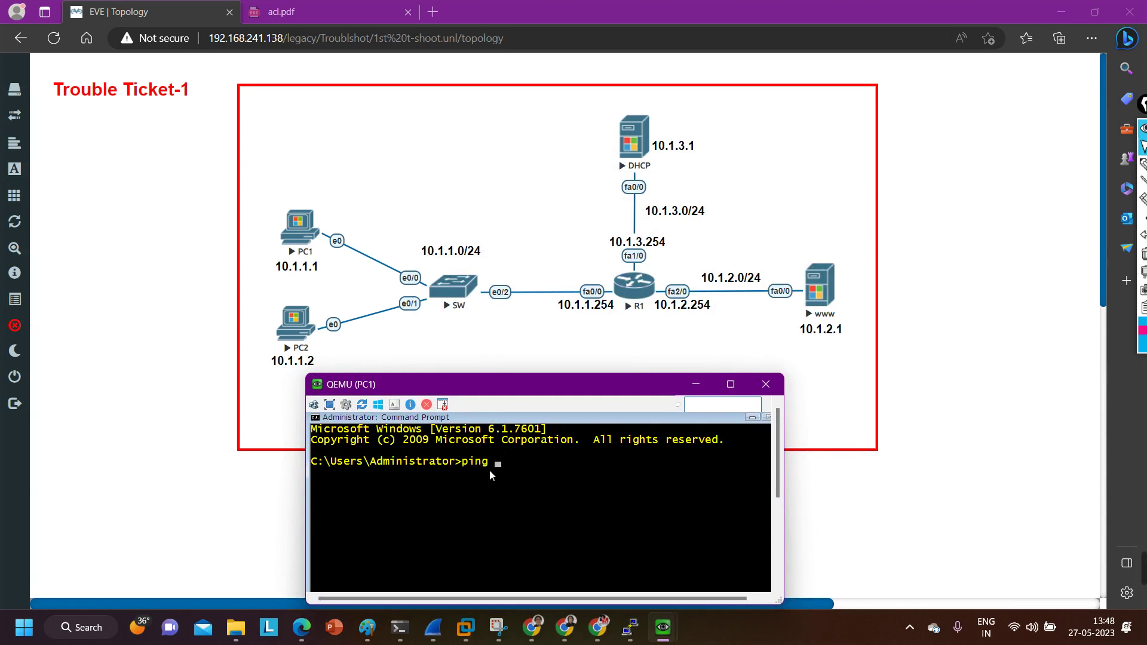
{"action": "type", "text": ".1.23."}
{"action": "key", "text": "BackSpace"}
{"action": "key", "text": "BackSpace"}
{"action": "type", "text": ".1"}
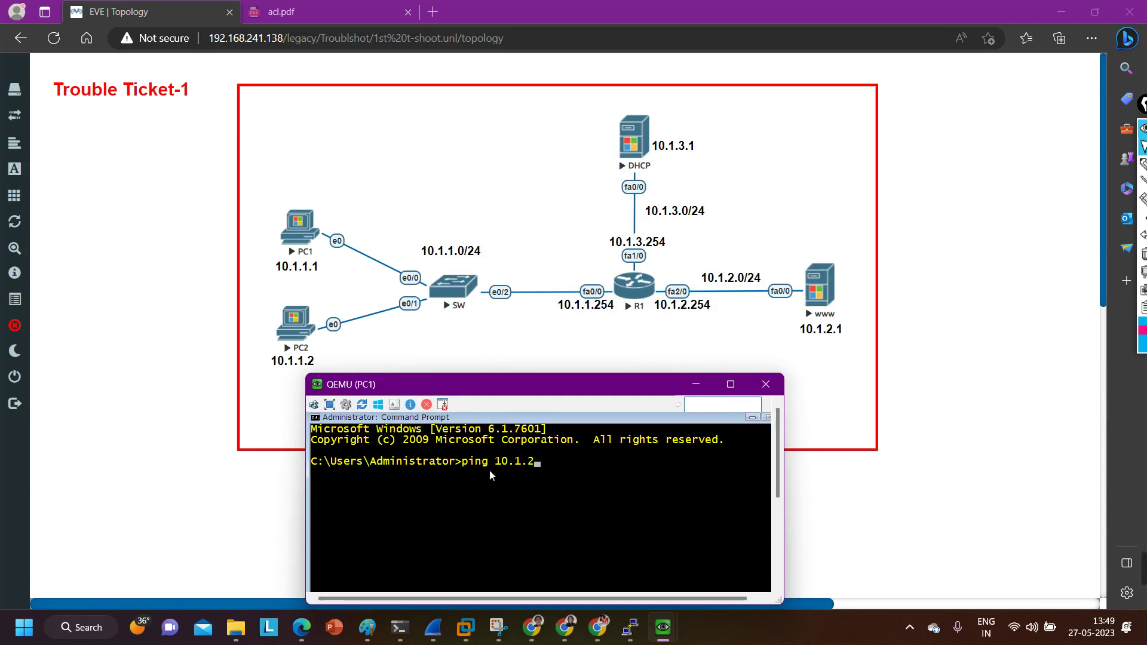
{"action": "key", "text": "Return"}
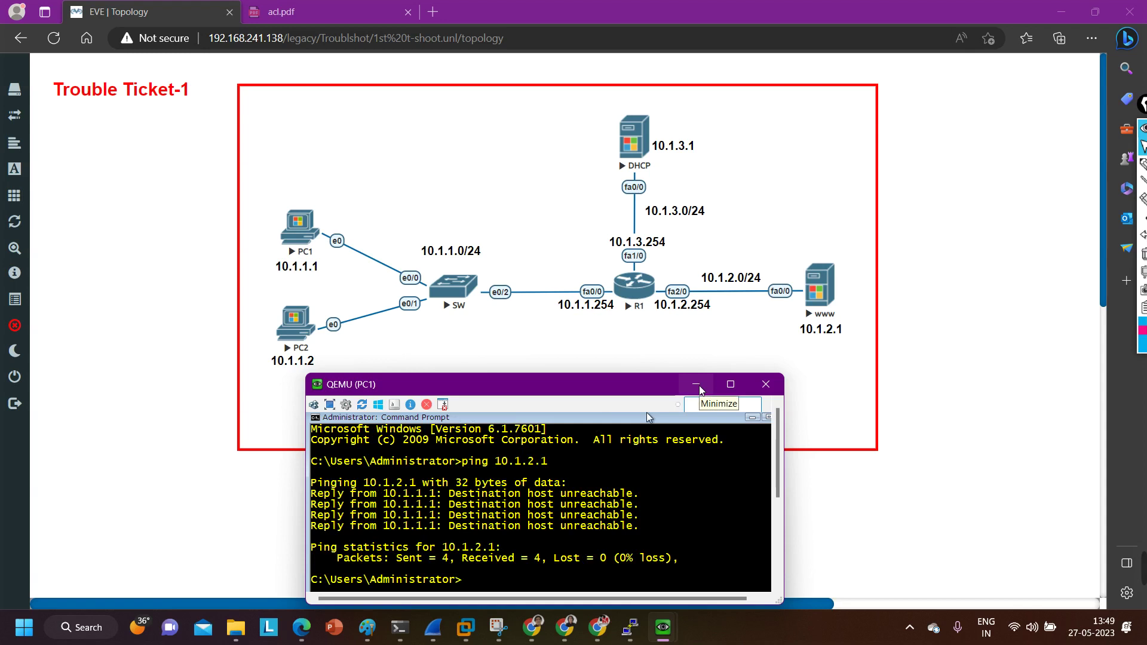
Minimize PC1's console, then open PC2's console and its command prompt
{"action": "left_click", "coordinate": [698, 386]}
{"action": "mouse_move", "coordinate": [662, 643]}
{"action": "left_click", "coordinate": [702, 587]}
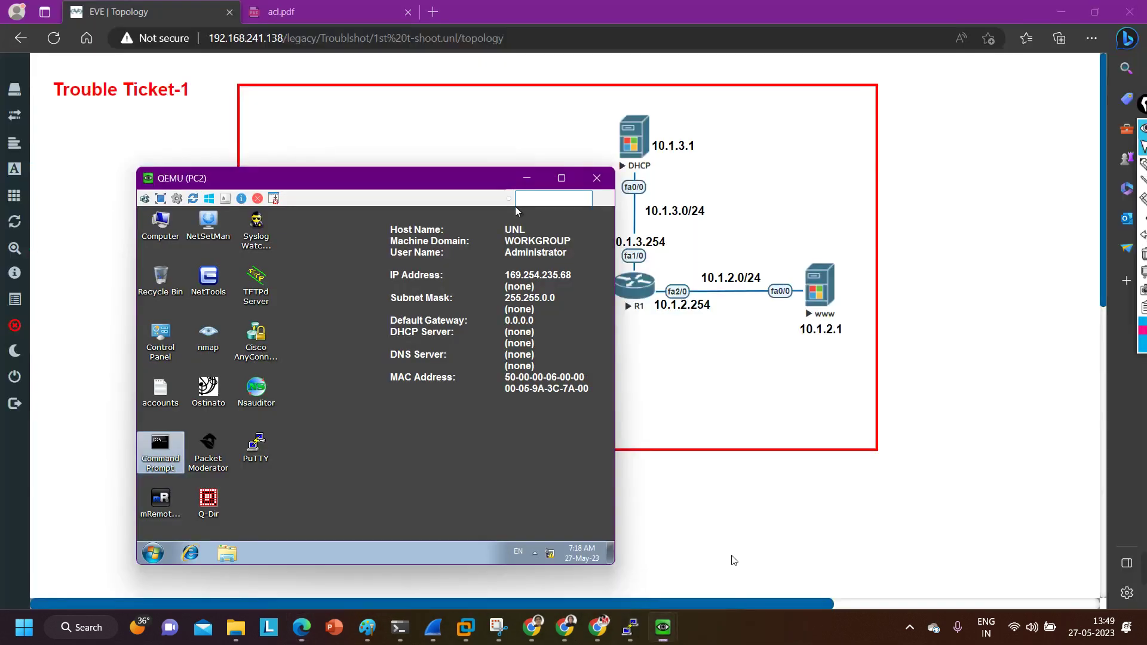
{"action": "left_click_drag", "start_coordinate": [378, 178], "coordinate": [490, 405]}
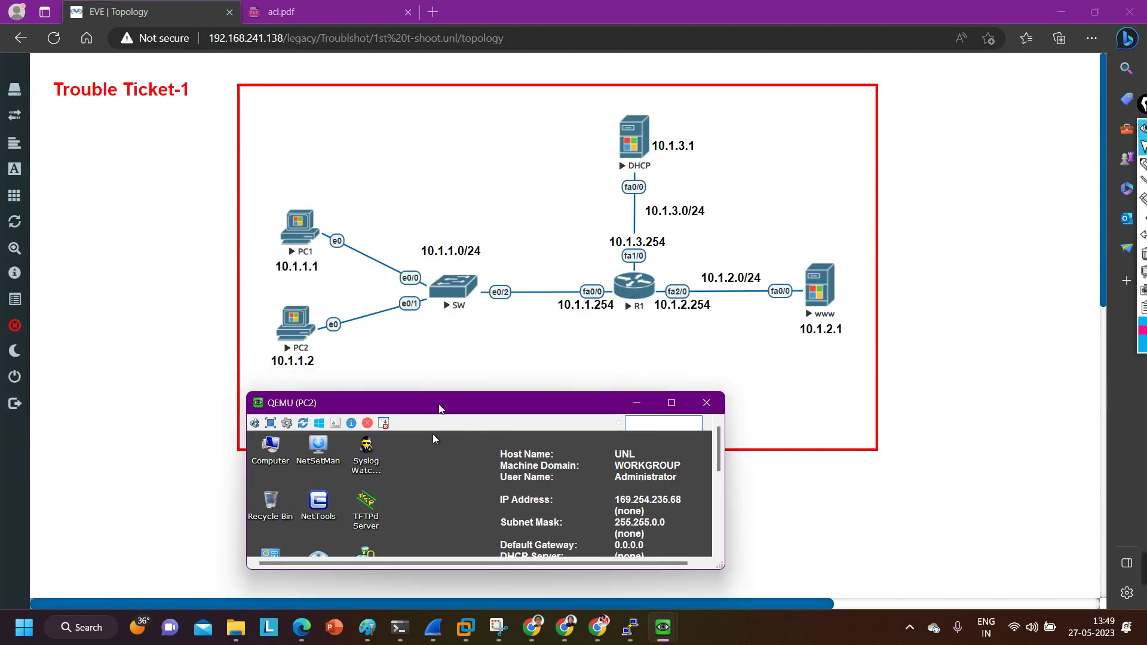
{"action": "left_click_drag", "start_coordinate": [442, 392], "coordinate": [443, 254]}
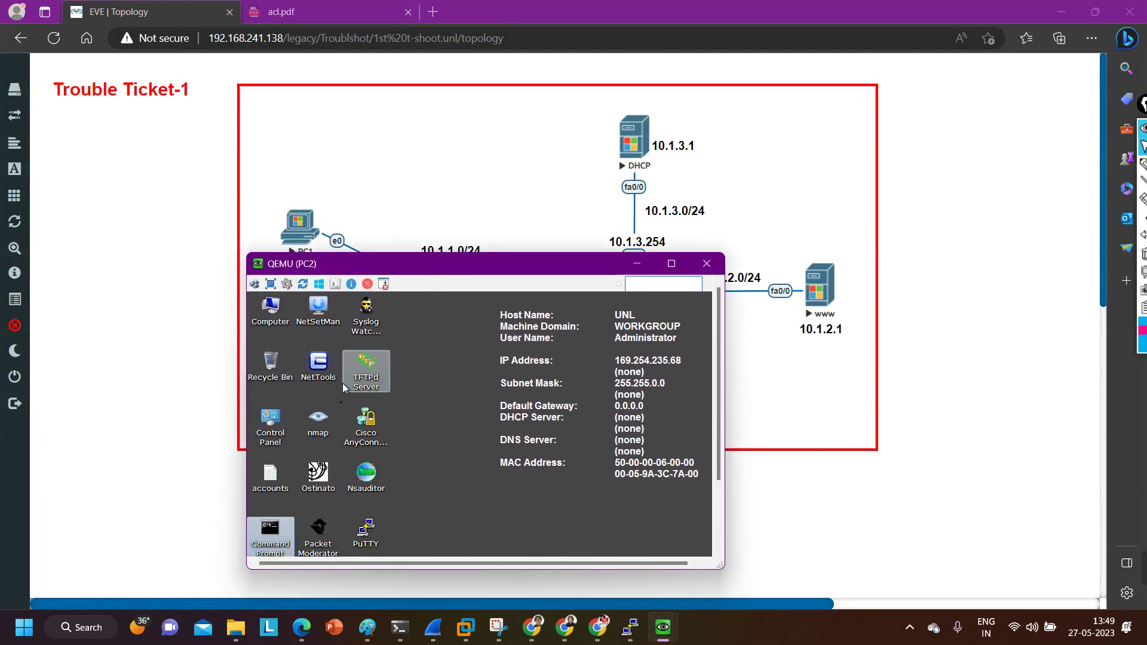
{"action": "double_click", "coordinate": [266, 536]}
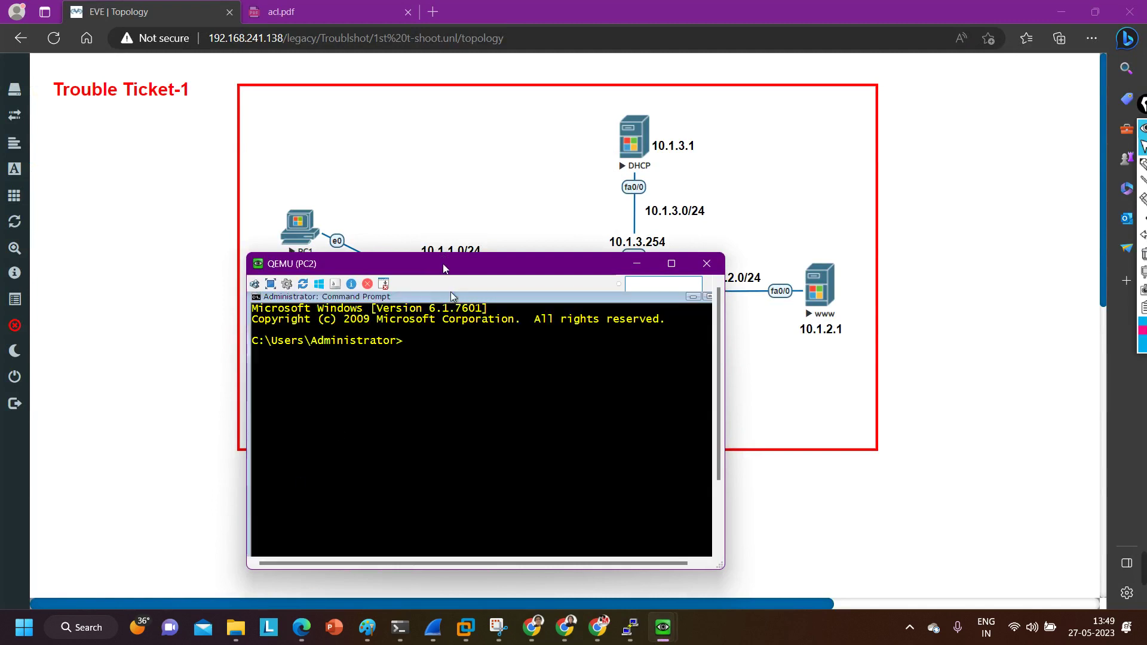
{"action": "left_click_drag", "start_coordinate": [443, 256], "coordinate": [441, 388]}
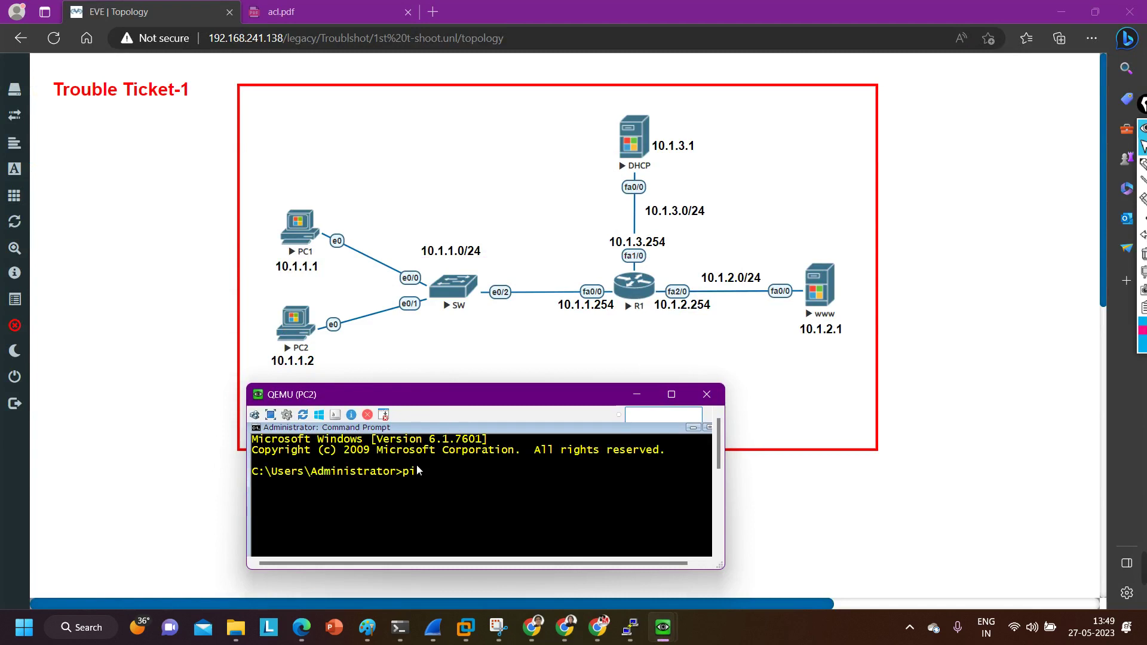
Ping 10.1.2.1 from PC2 and return to the topology page
{"action": "type", "text": "ping 10.1.2.1"}
{"action": "key", "text": "Return"}
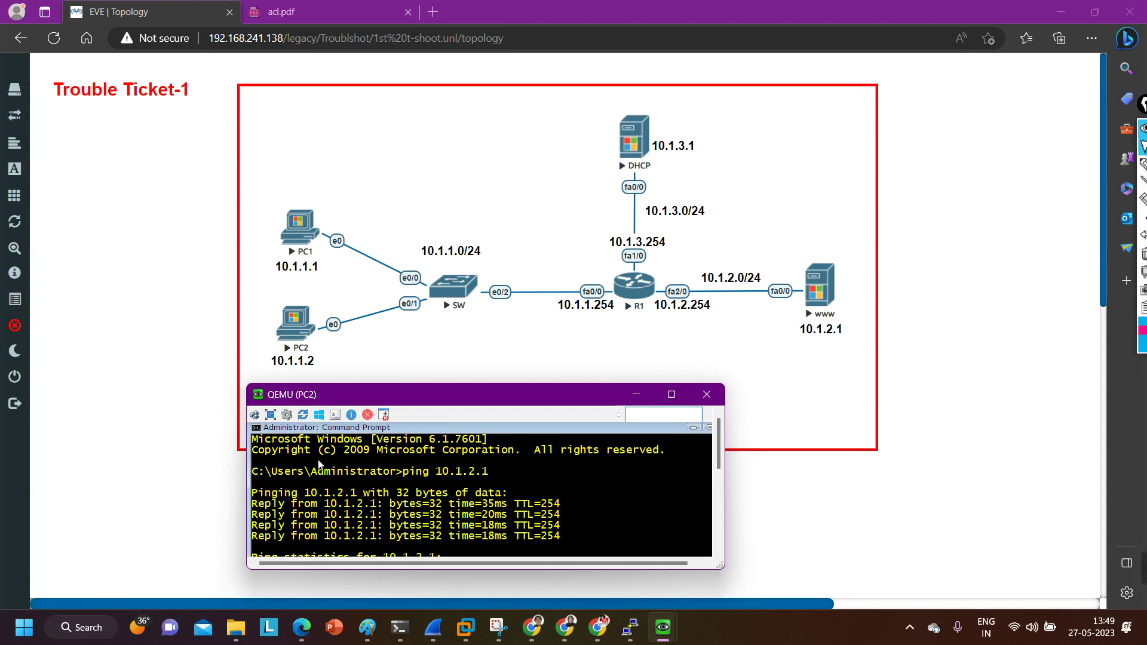
{"action": "left_click", "coordinate": [758, 497]}
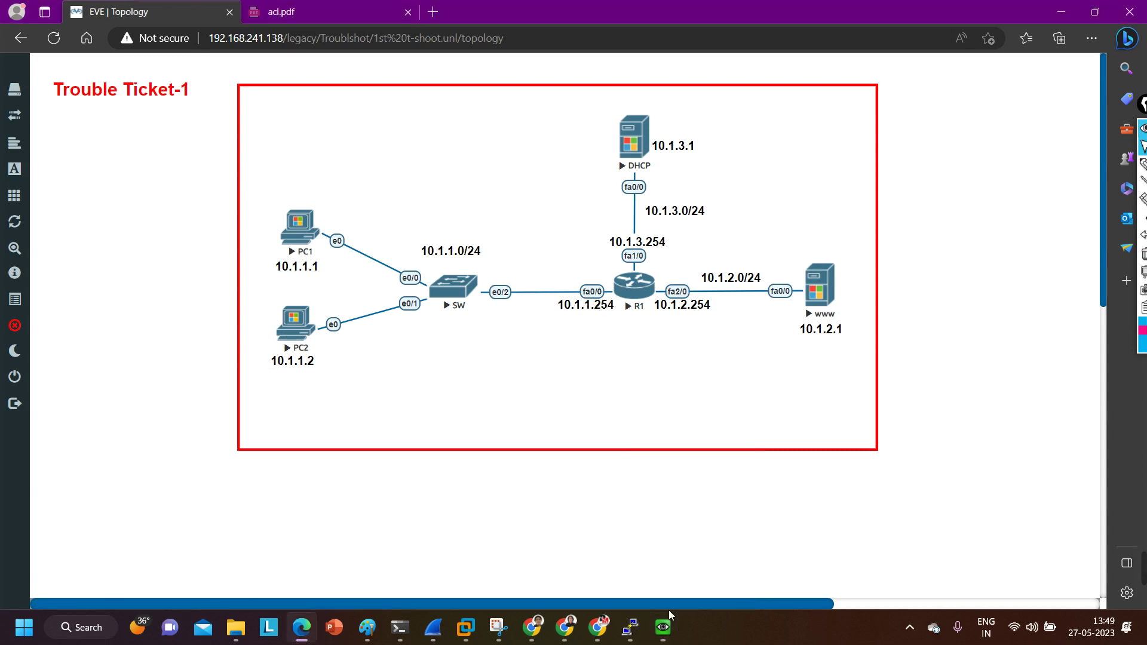
Reopen PC1's console window and move it up and to the right
{"action": "mouse_move", "coordinate": [659, 636]}
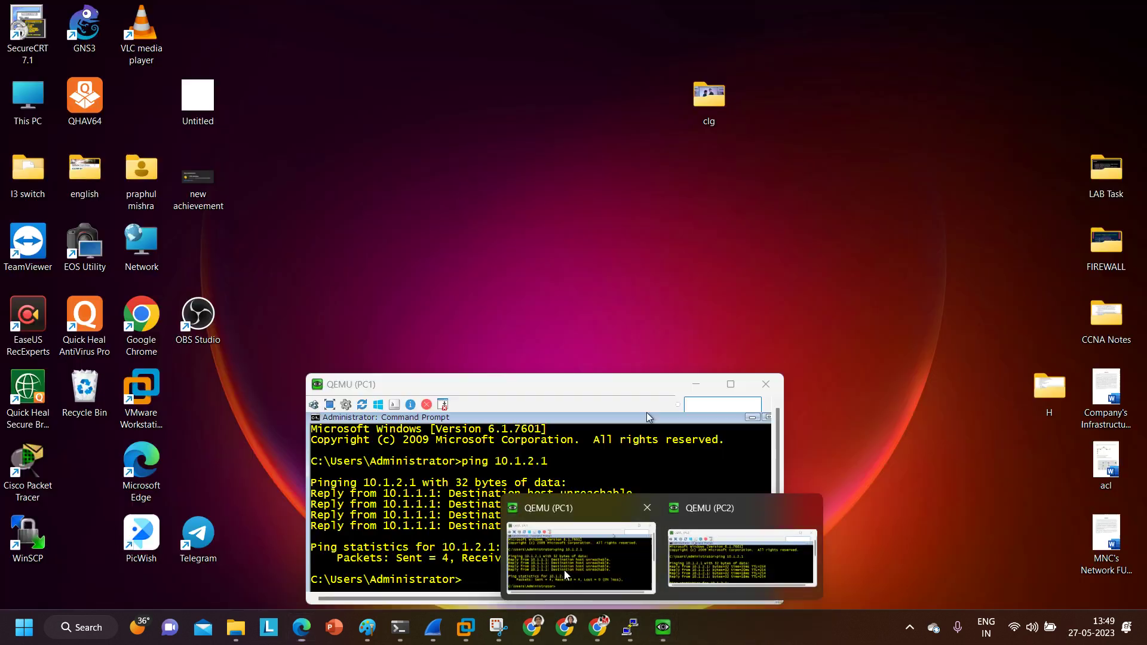
{"action": "left_click", "coordinate": [581, 558]}
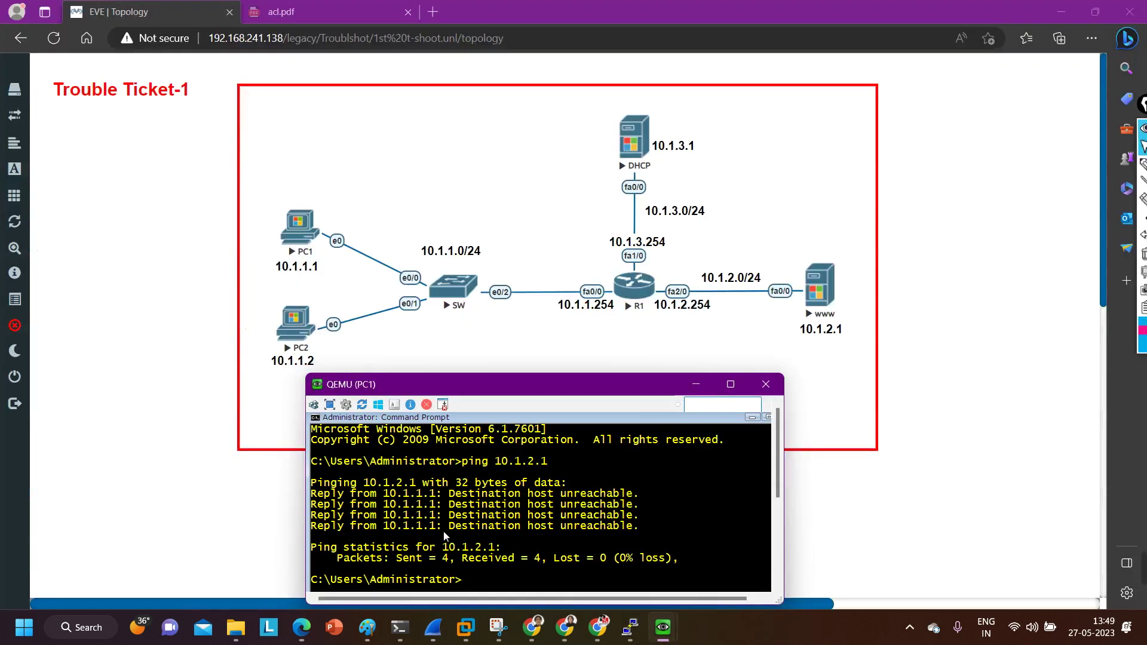
{"action": "left_click_drag", "start_coordinate": [488, 382], "coordinate": [517, 360]}
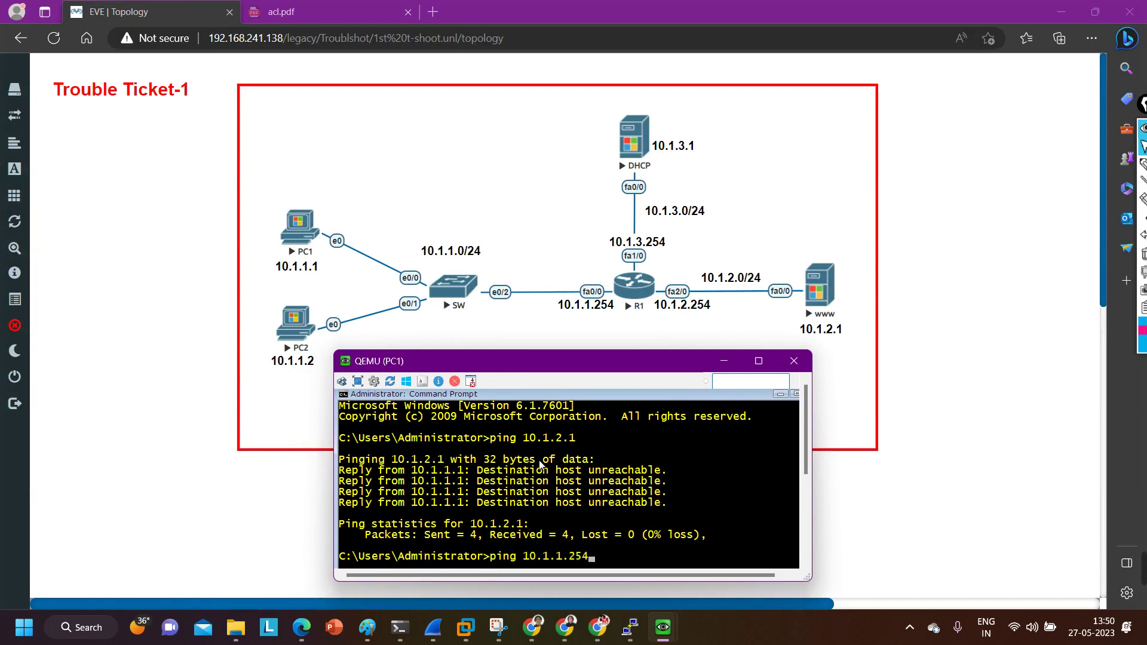
Circle the three subnets and underline 10.1.1.254, 10.1.1.2, 10.1.3.1 and 10.1.2.1, then clear the ink
{"action": "left_click", "coordinate": [1142, 165]}
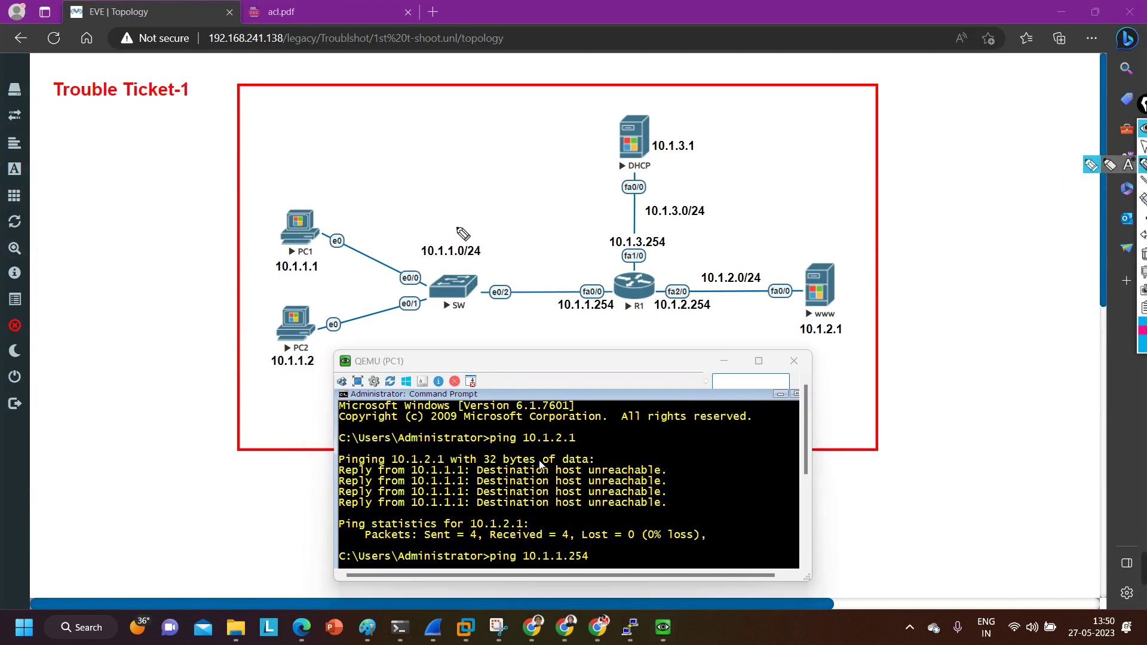
{"action": "mouse_move", "coordinate": [476, 230]}
{"action": "left_mouse_down"}
{"action": "mouse_move", "coordinate": [403, 234]}
{"action": "mouse_move", "coordinate": [404, 258]}
{"action": "mouse_move", "coordinate": [443, 273]}
{"action": "mouse_move", "coordinate": [480, 265]}
{"action": "mouse_move", "coordinate": [474, 230]}
{"action": "left_mouse_up"}
{"action": "mouse_move", "coordinate": [682, 192]}
{"action": "left_mouse_down"}
{"action": "mouse_move", "coordinate": [634, 195]}
{"action": "mouse_move", "coordinate": [722, 226]}
{"action": "mouse_move", "coordinate": [668, 189]}
{"action": "left_mouse_up"}
{"action": "mouse_move", "coordinate": [736, 261]}
{"action": "left_mouse_down"}
{"action": "mouse_move", "coordinate": [704, 265]}
{"action": "mouse_move", "coordinate": [702, 285]}
{"action": "mouse_move", "coordinate": [752, 297]}
{"action": "mouse_move", "coordinate": [770, 271]}
{"action": "mouse_move", "coordinate": [725, 255]}
{"action": "left_mouse_up"}
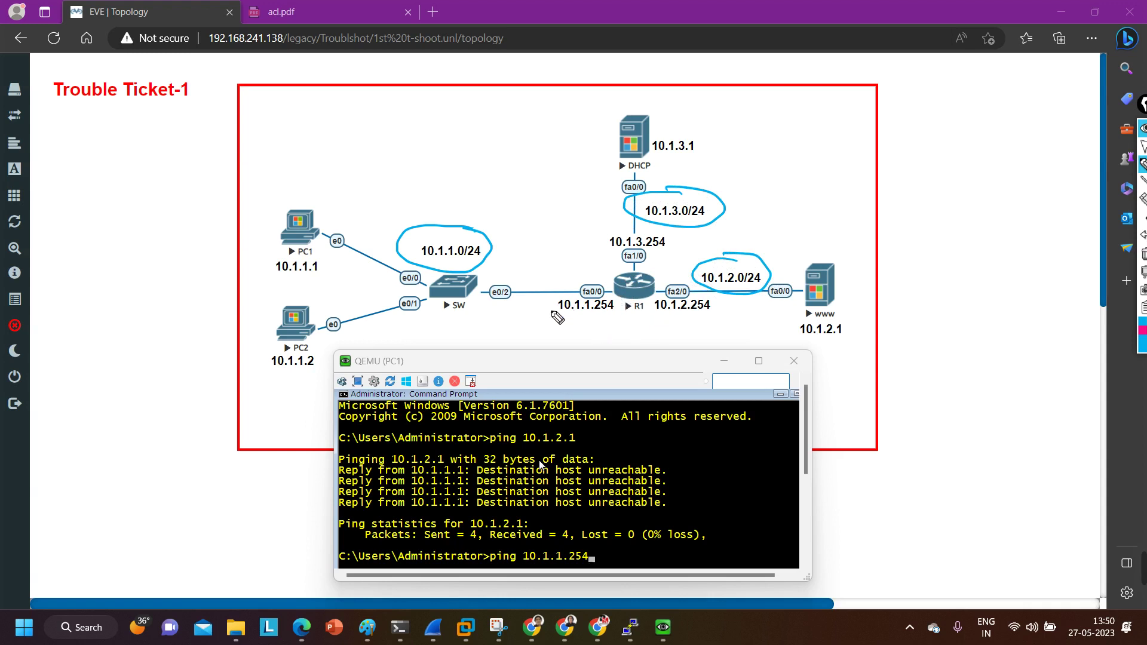
{"action": "left_click_drag", "start_coordinate": [596, 323], "coordinate": [622, 317]}
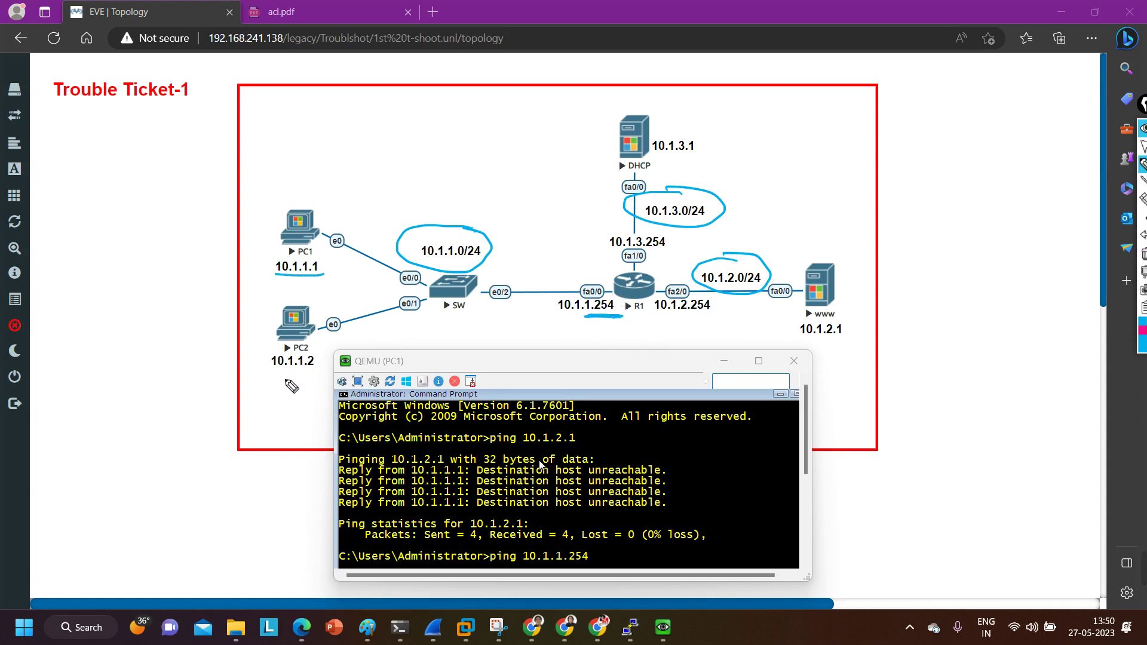
{"action": "left_click_drag", "start_coordinate": [272, 376], "coordinate": [315, 377]}
{"action": "left_click_drag", "start_coordinate": [670, 152], "coordinate": [687, 152]}
{"action": "left_click_drag", "start_coordinate": [823, 338], "coordinate": [844, 340]}
{"action": "left_click", "coordinate": [1143, 254]}
{"action": "left_click", "coordinate": [1142, 145]}
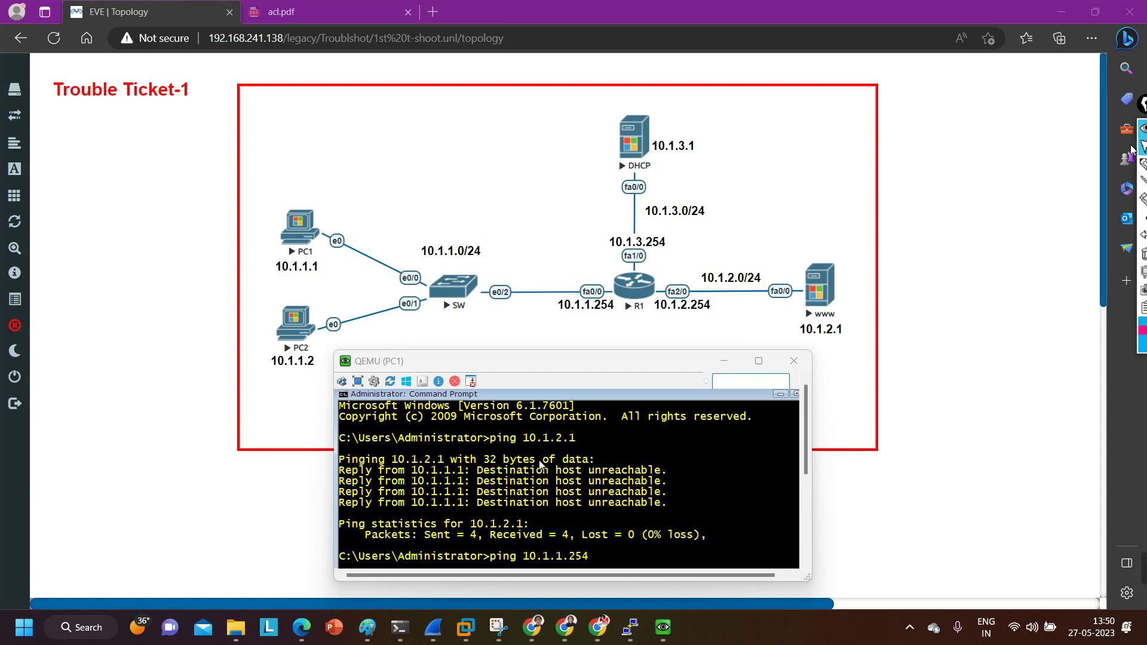
Return to PC1's console and run the ping to gateway 10.1.1.254
{"action": "mouse_move", "coordinate": [598, 627]}
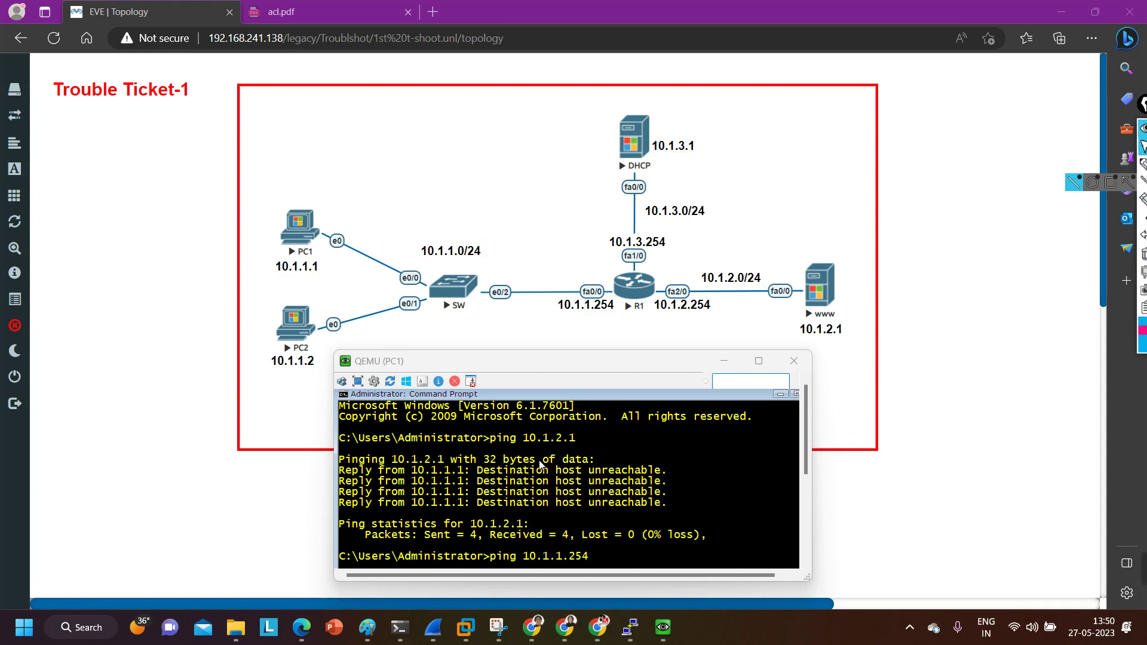
{"action": "left_click", "coordinate": [605, 543]}
{"action": "key", "text": "Return"}
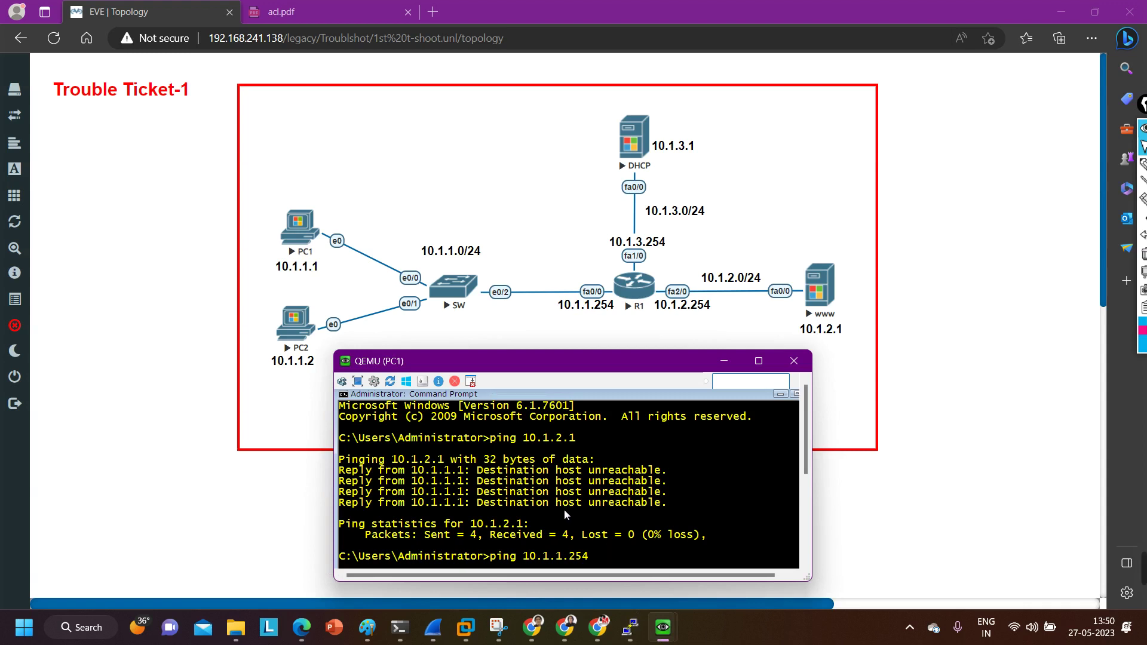
{"action": "left_click_drag", "start_coordinate": [540, 370], "coordinate": [538, 362]}
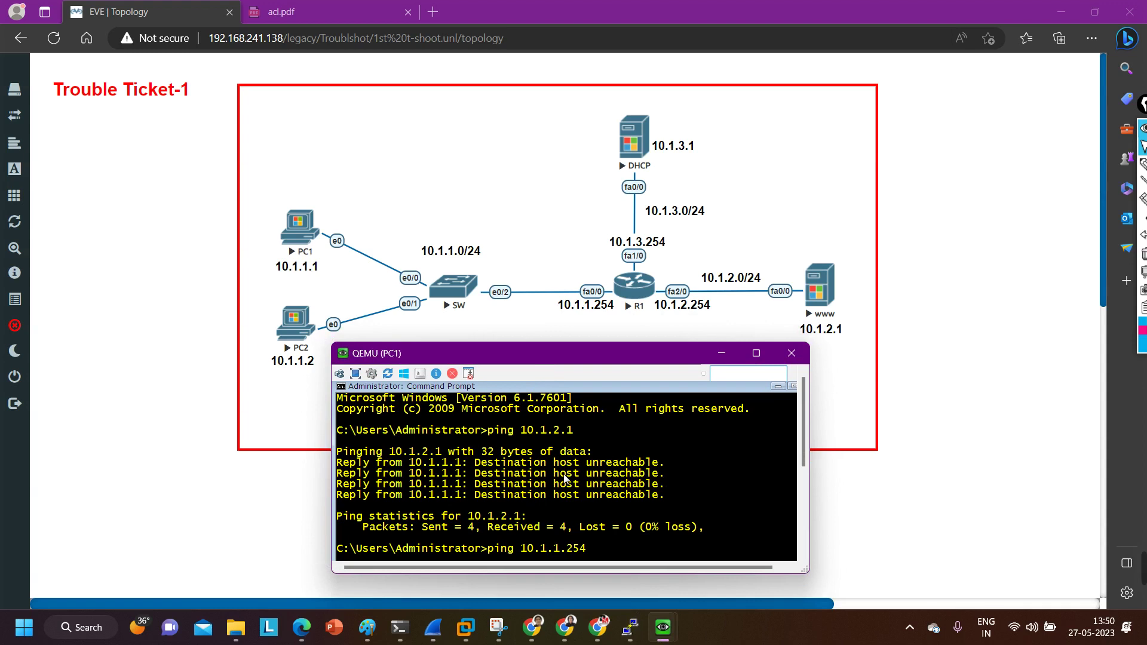
Enlarge PC1's console to read the 10.1.1.254 replies, then close and relaunch it from the topology
{"action": "left_click", "coordinate": [756, 353]}
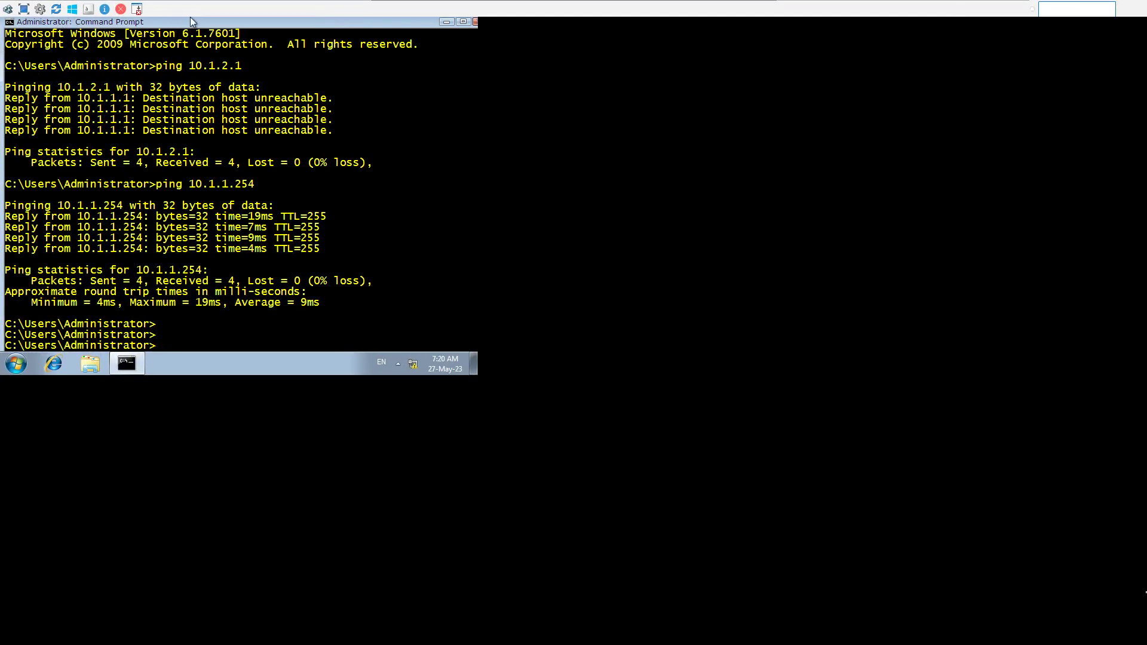
{"action": "left_click", "coordinate": [120, 9]}
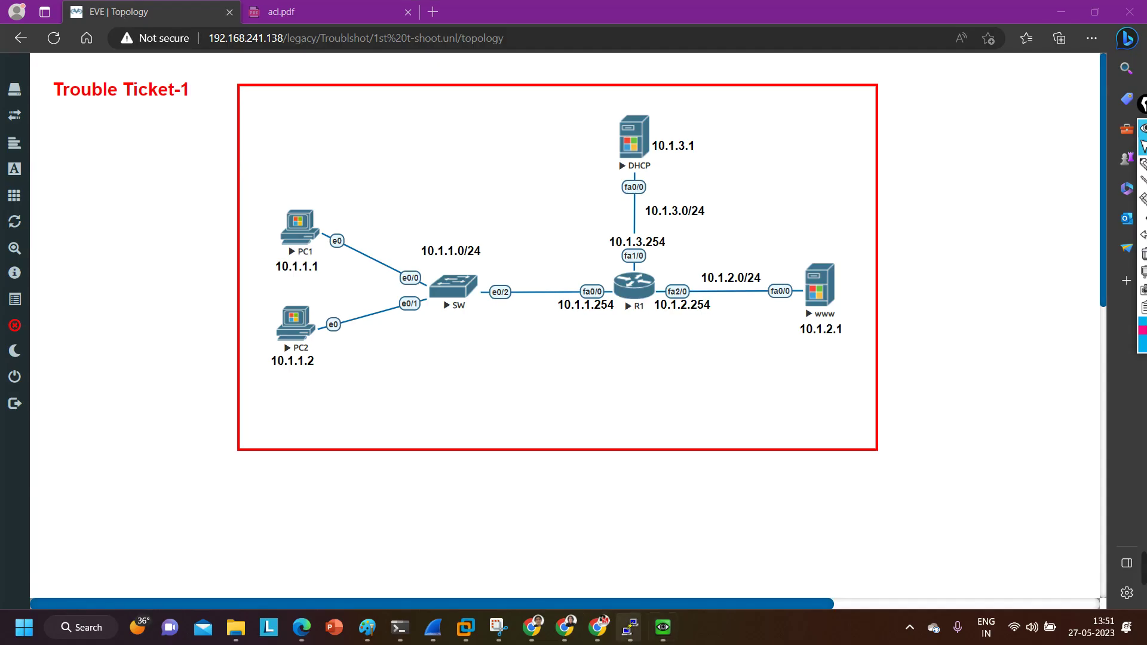
{"action": "left_click", "coordinate": [309, 233]}
{"action": "left_click", "coordinate": [622, 117]}
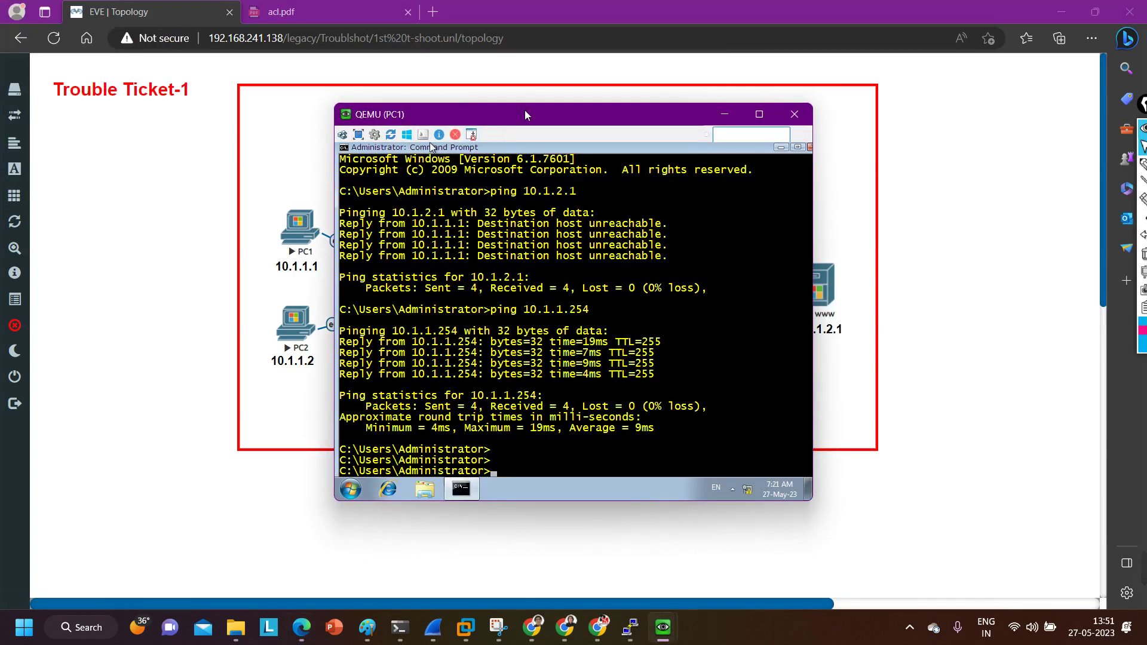
Clear the old output in PC1's console and ping PC2 at 10.1.1.2
{"action": "left_click_drag", "start_coordinate": [529, 110], "coordinate": [591, 255]}
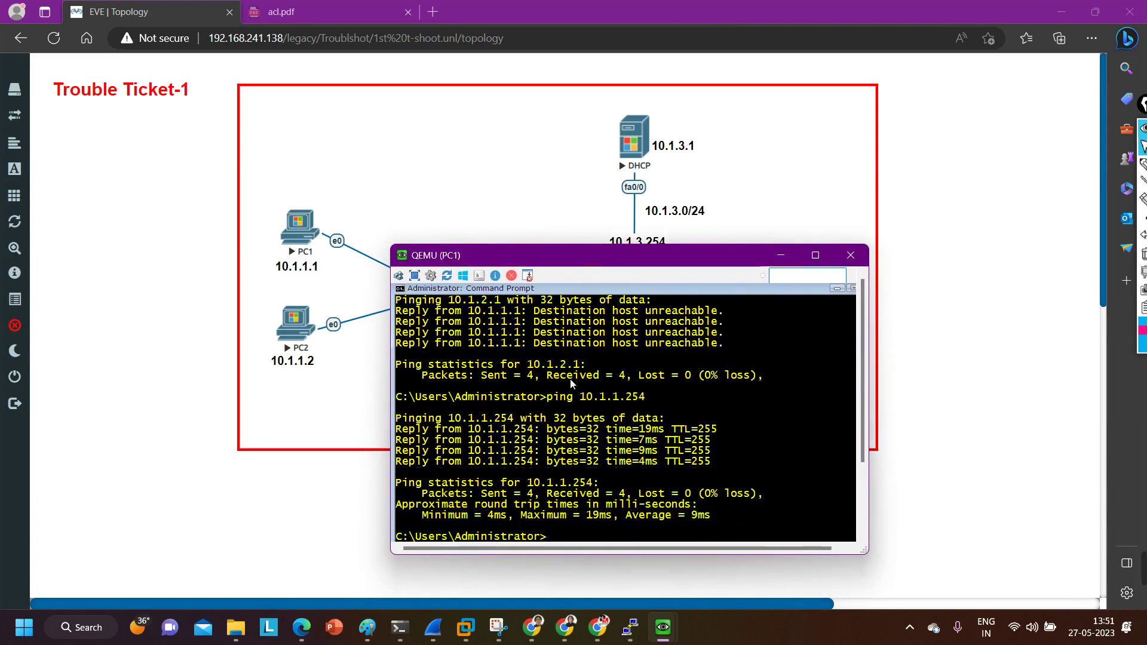
{"action": "key", "text": "Return"}
{"action": "key", "text": "Return"}
{"action": "key", "text": "Return"}
{"action": "key", "text": "Return"}
{"action": "key", "text": "Return"}
{"action": "key", "text": "Return"}
{"action": "key", "text": "Return"}
{"action": "key", "text": "Return"}
{"action": "key", "text": "Return"}
{"action": "key", "text": "Return"}
{"action": "key", "text": "Return"}
{"action": "key", "text": "Return"}
{"action": "key", "text": "Return"}
{"action": "key", "text": "Return"}
{"action": "key", "text": "Return"}
{"action": "key", "text": "Return"}
{"action": "key", "text": "Return"}
{"action": "key", "text": "Return"}
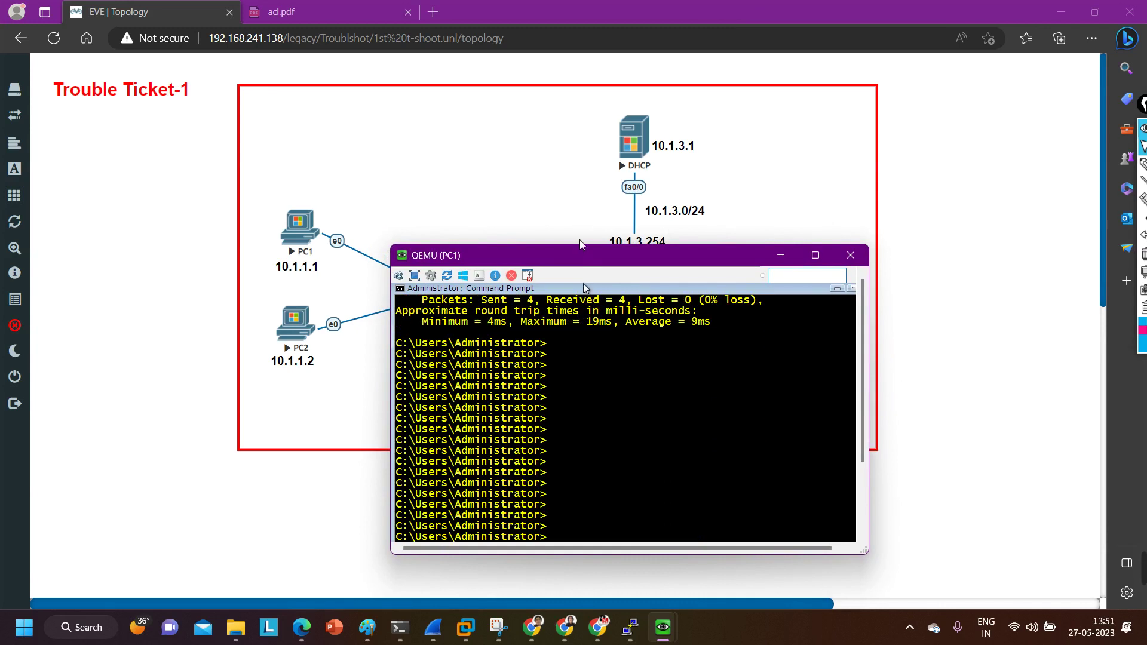
{"action": "left_click_drag", "start_coordinate": [587, 252], "coordinate": [587, 316]}
{"action": "type", "text": "ping 10.1.1.2"}
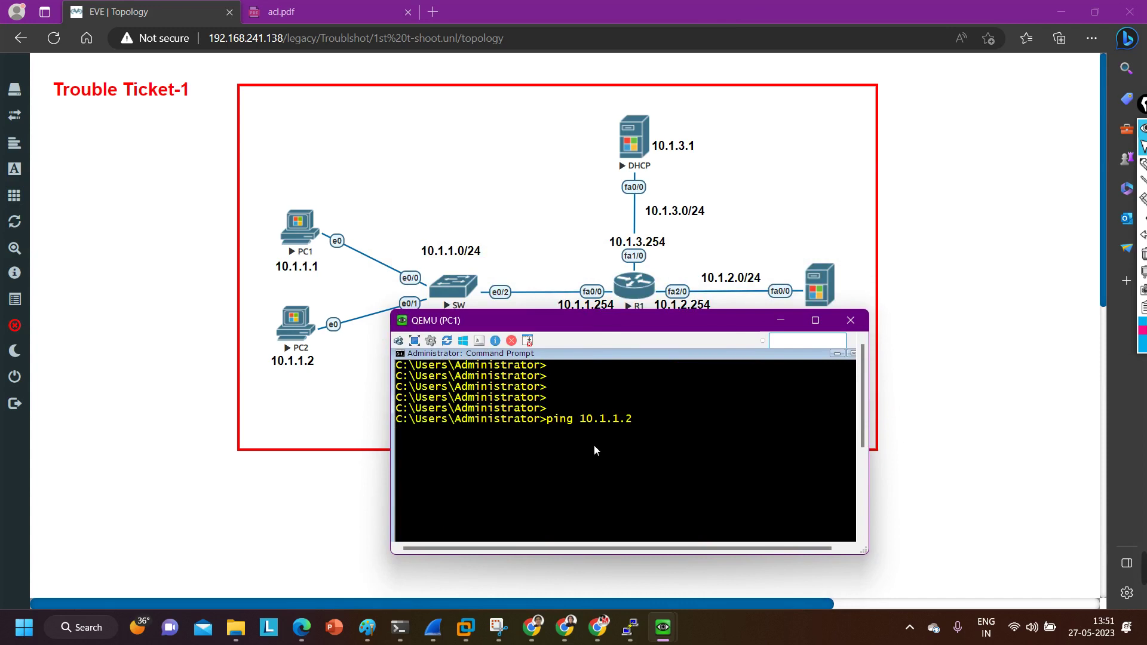
{"action": "key", "text": "Return"}
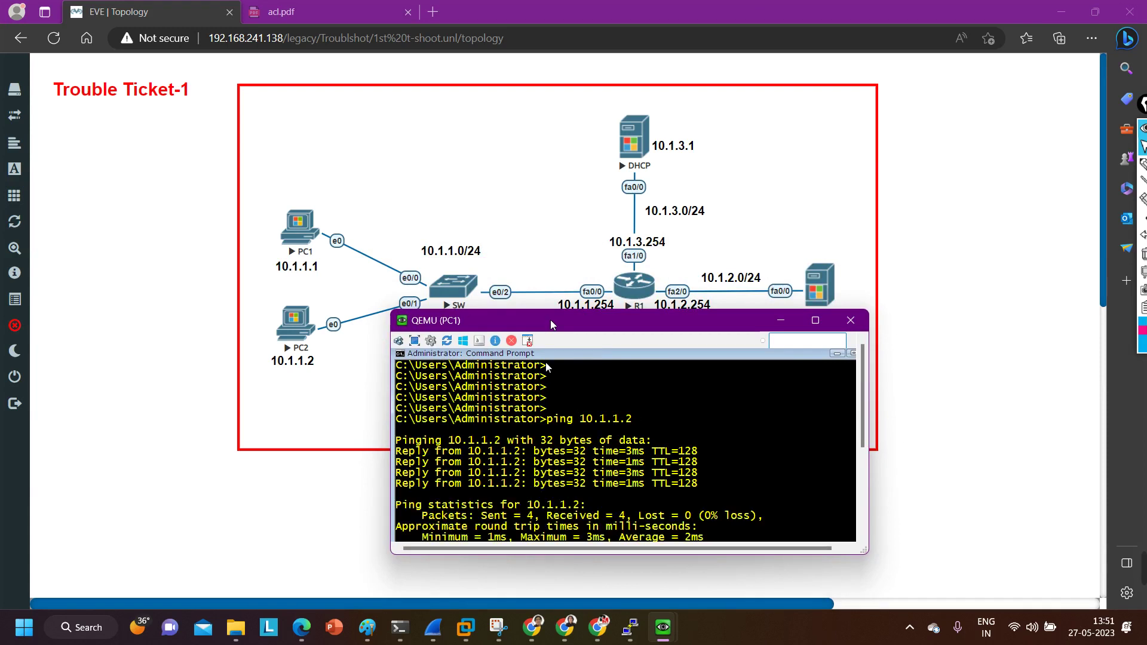
Reposition and enlarge PC1's console, then type ipconfig at the prompt
{"action": "left_click_drag", "start_coordinate": [552, 325], "coordinate": [520, 341]}
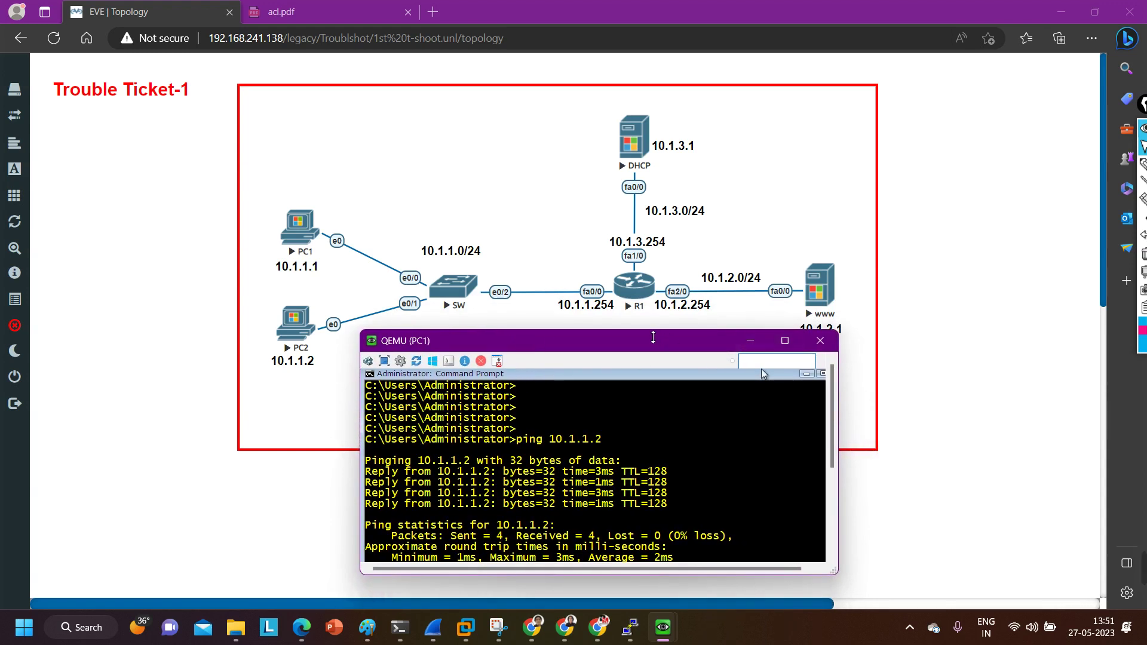
{"action": "left_click_drag", "start_coordinate": [652, 331], "coordinate": [650, 225]}
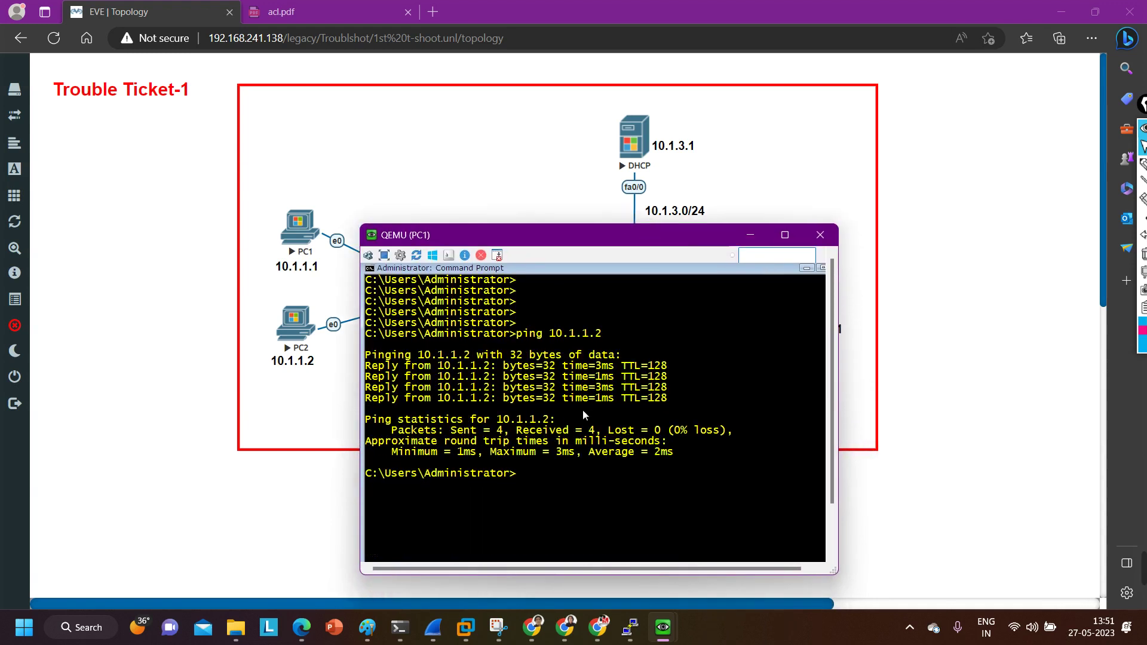
{"action": "type", "text": "ipconfig"}
Run ipconfig on PC1 and resize the console to read the 10.1.1.154 gateway
{"action": "key", "text": "Return"}
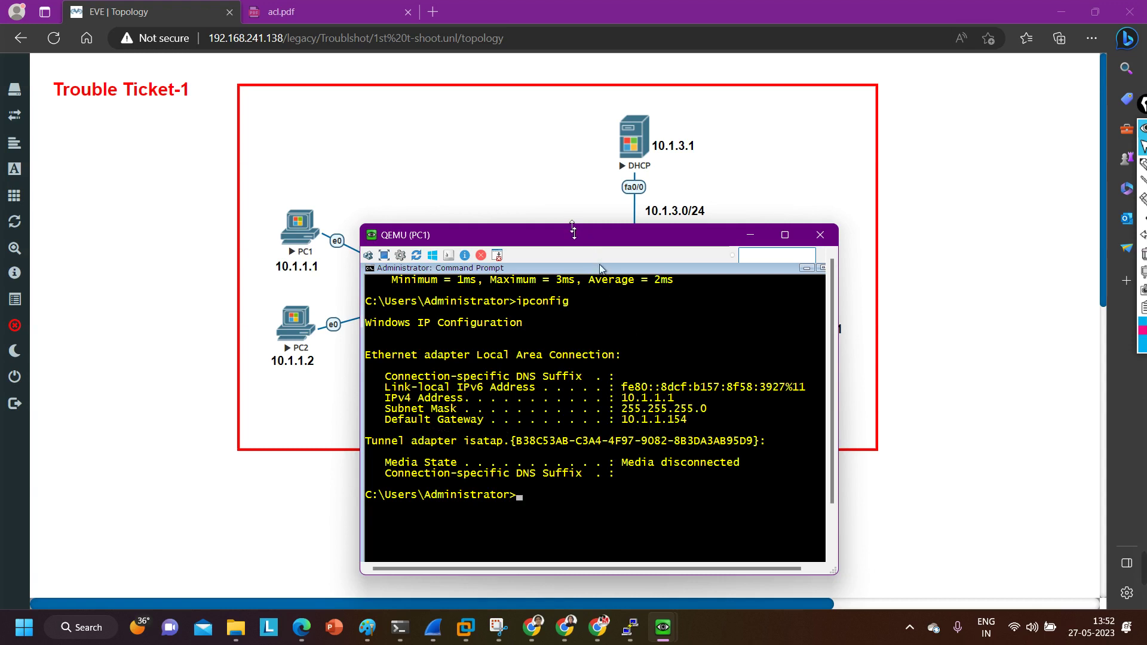
{"action": "left_click_drag", "start_coordinate": [573, 227], "coordinate": [586, 350]}
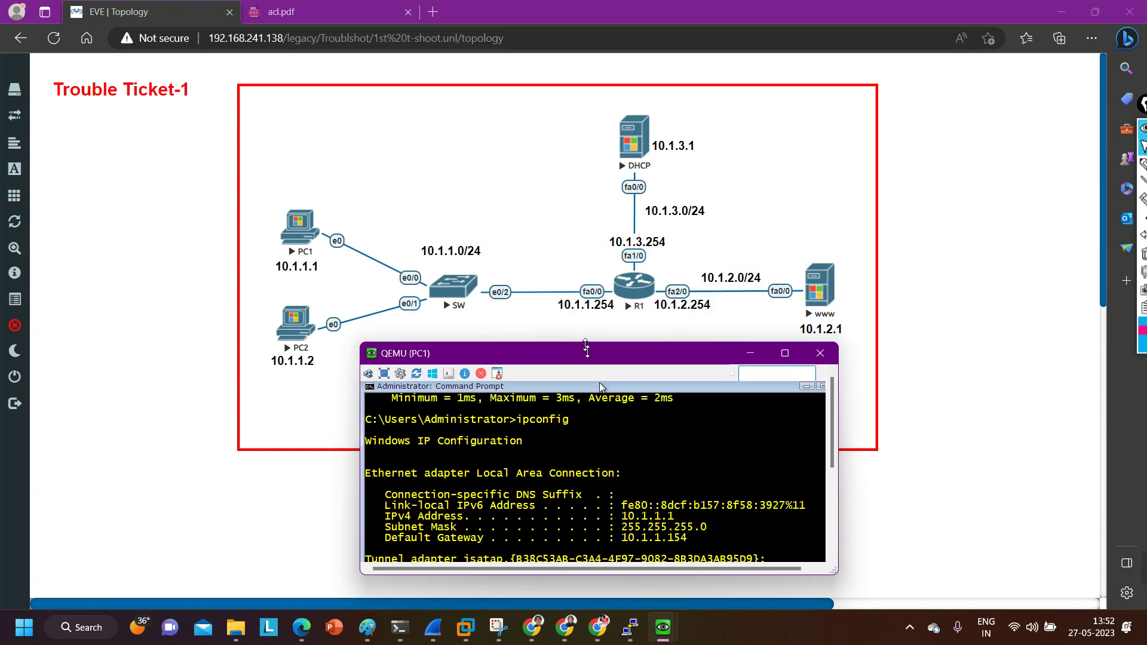
{"action": "left_click_drag", "start_coordinate": [586, 350], "coordinate": [573, 178]}
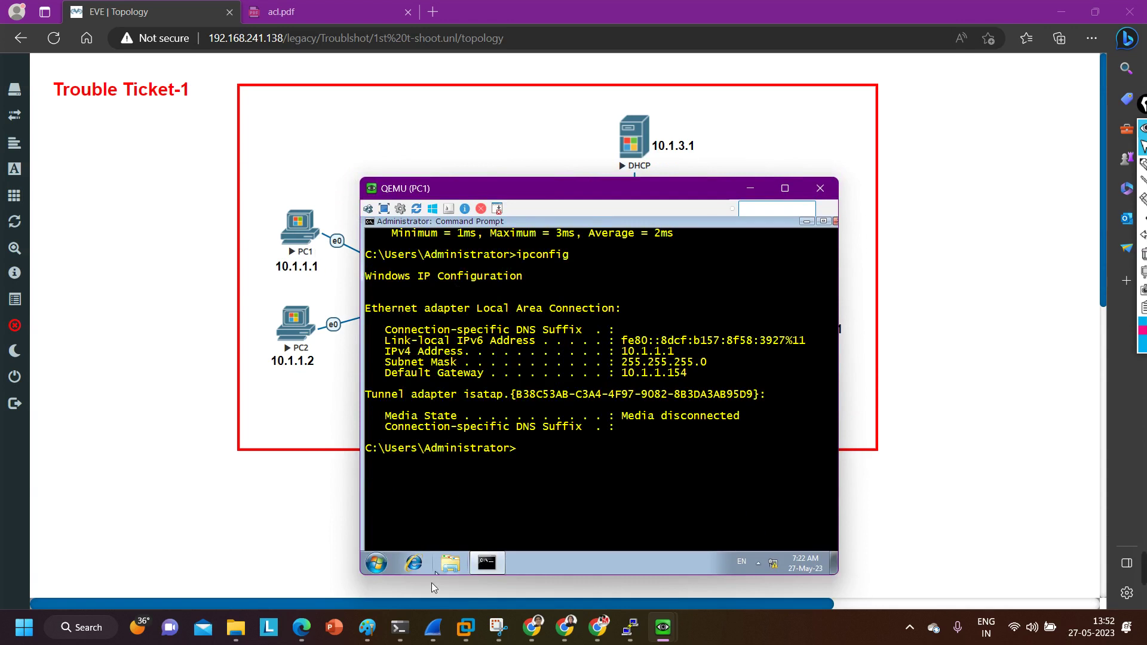
Try opening a search or Run box on PC1, then on the host desktop
{"action": "left_click", "coordinate": [375, 563]}
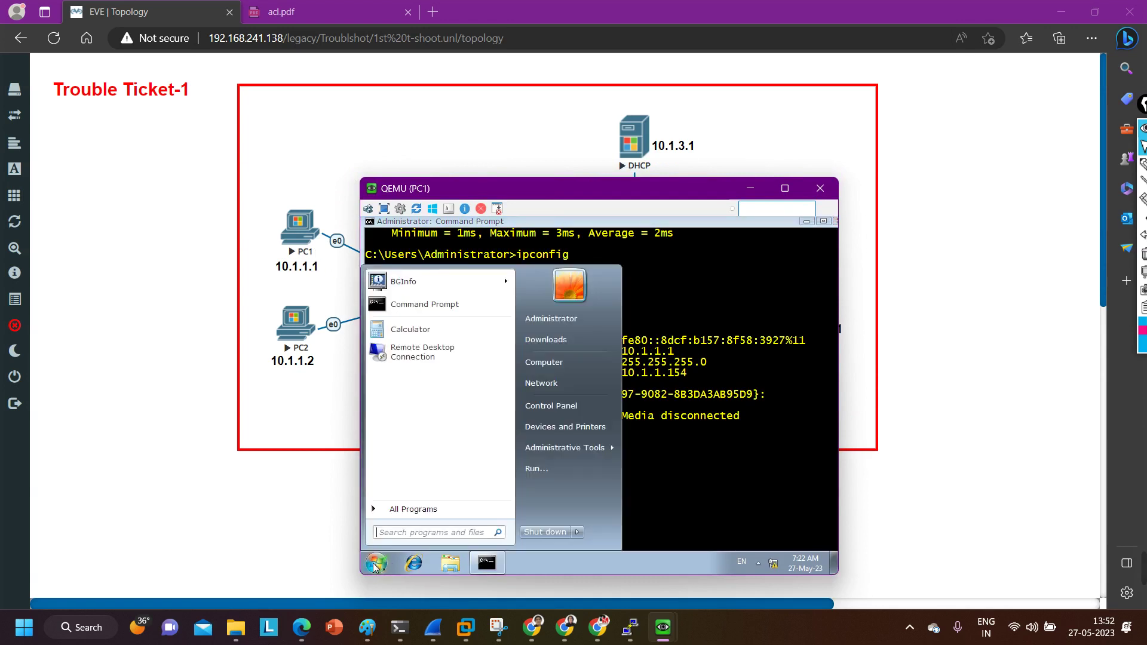
{"action": "left_click", "coordinate": [394, 533]}
{"action": "type", "text": "n"}
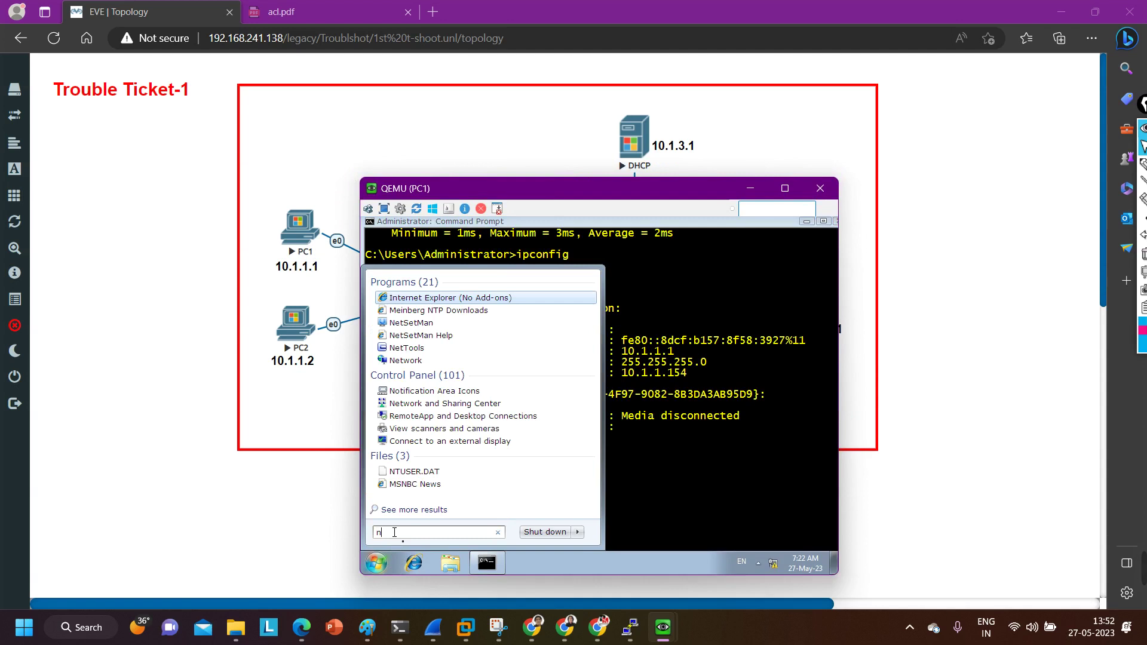
{"action": "key", "text": "BackSpace"}
{"action": "left_click", "coordinate": [738, 484]}
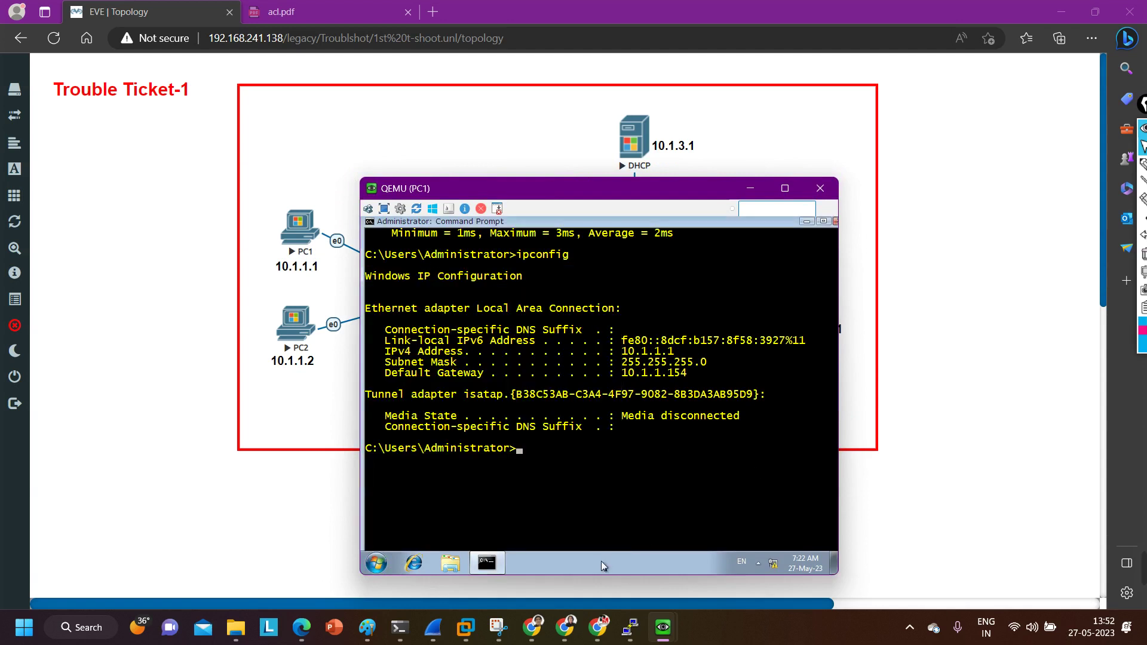
{"action": "key", "text": "ctrl+r"}
{"action": "left_click", "coordinate": [213, 509]}
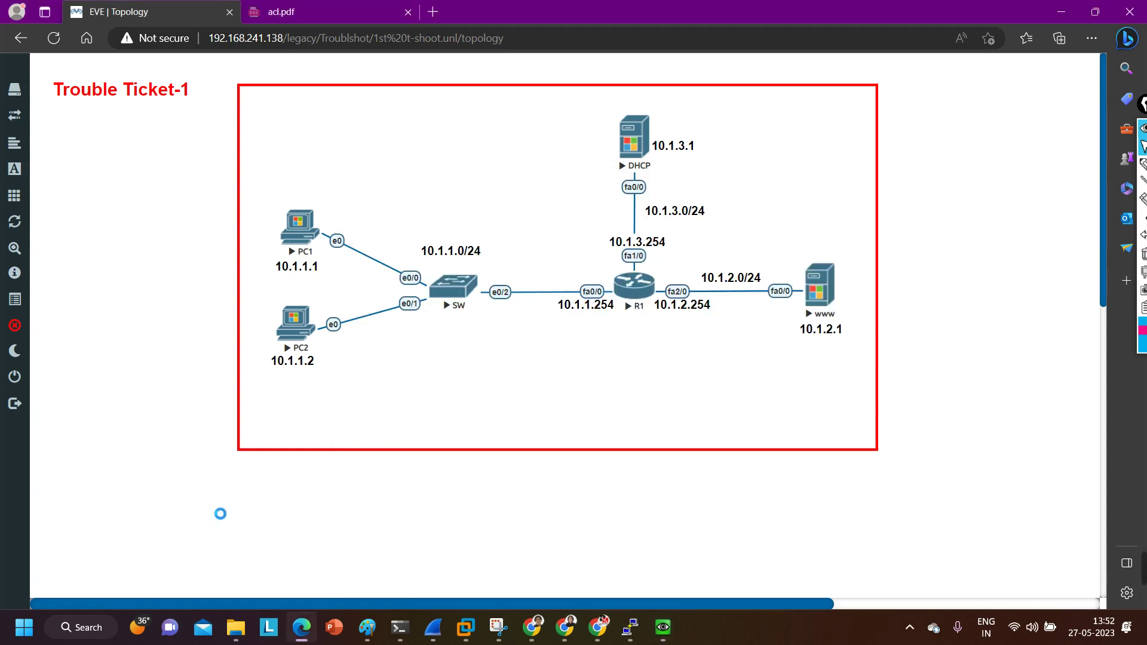
{"action": "key", "text": "super+r"}
{"action": "key", "text": "Return"}
Cycle through the open console windows back to PC1 and erase the stray ^R
{"action": "left_click", "coordinate": [696, 628]}
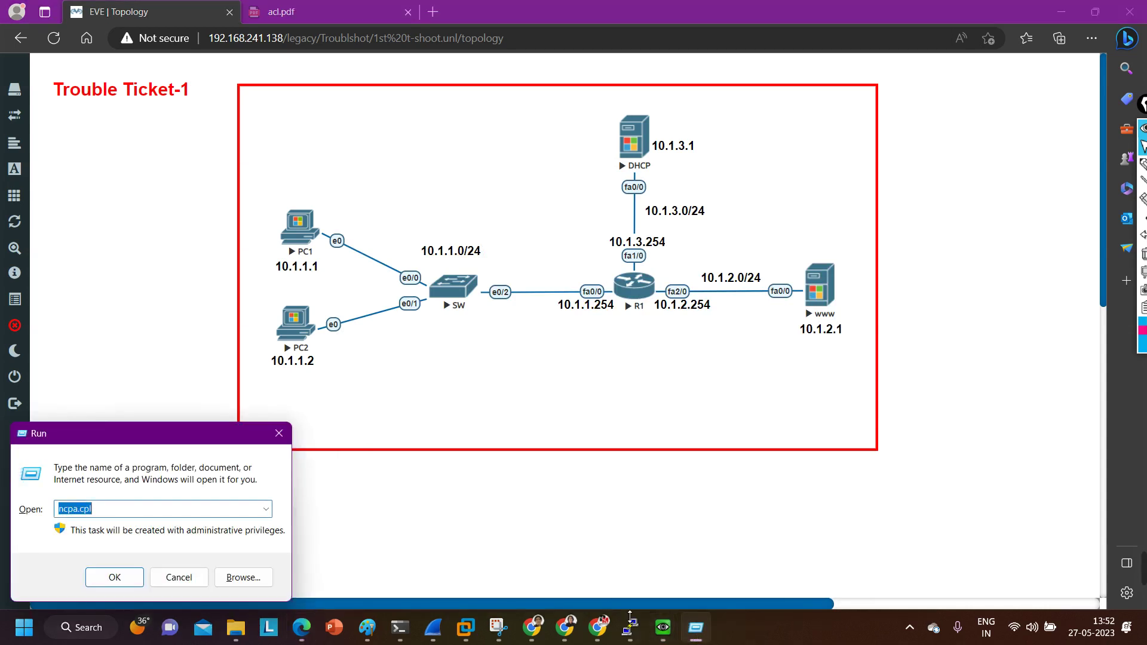
{"action": "left_click", "coordinate": [662, 627]}
{"action": "left_click", "coordinate": [619, 568]}
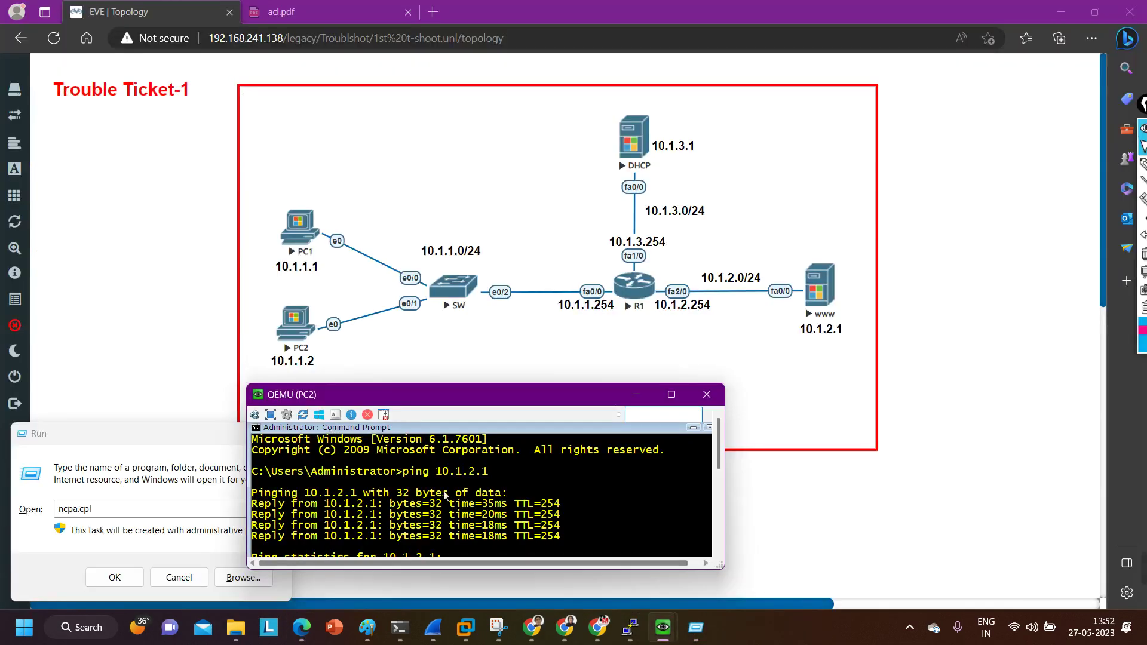
{"action": "left_click", "coordinate": [671, 395]}
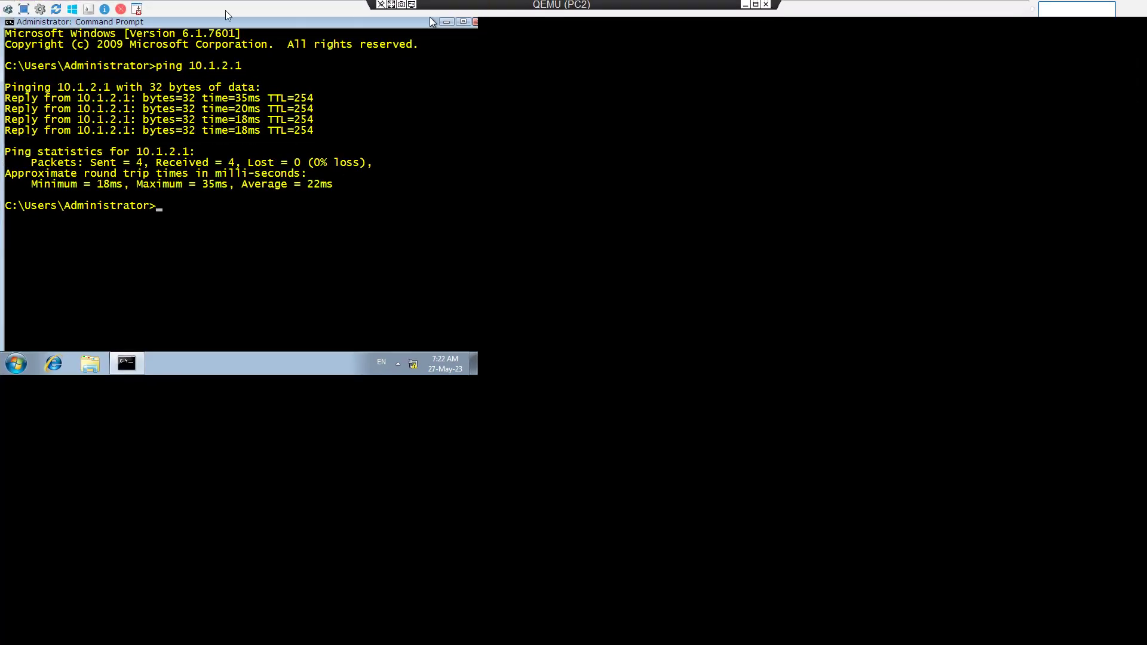
{"action": "key", "text": "alt+Tab"}
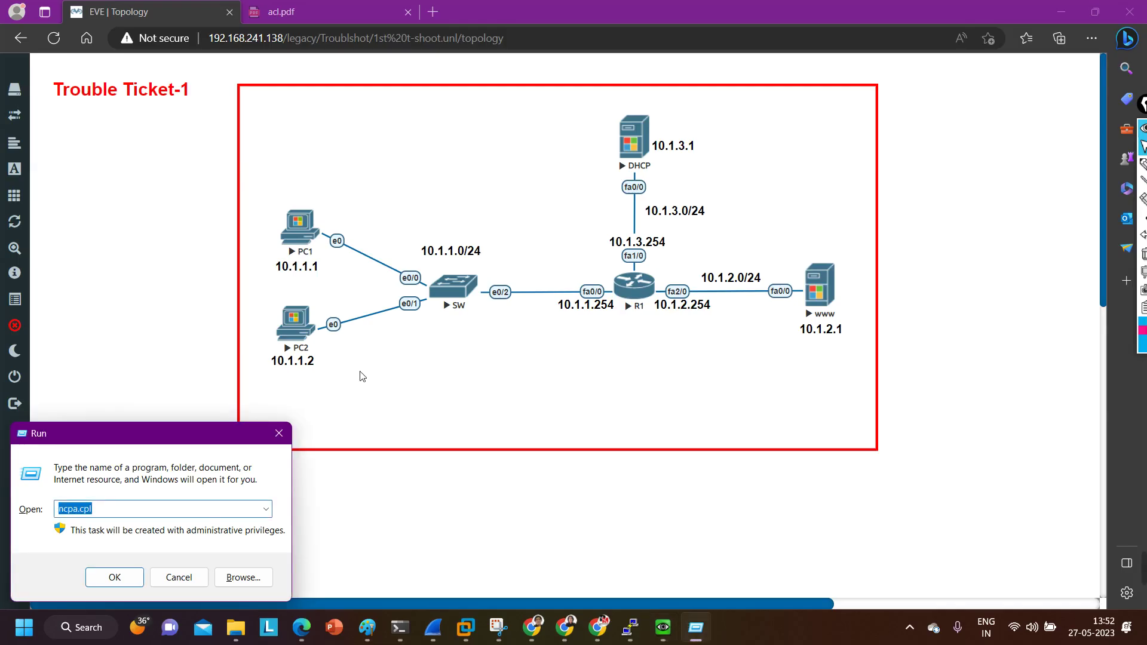
{"action": "mouse_move", "coordinate": [663, 621]}
{"action": "left_click", "coordinate": [656, 555]}
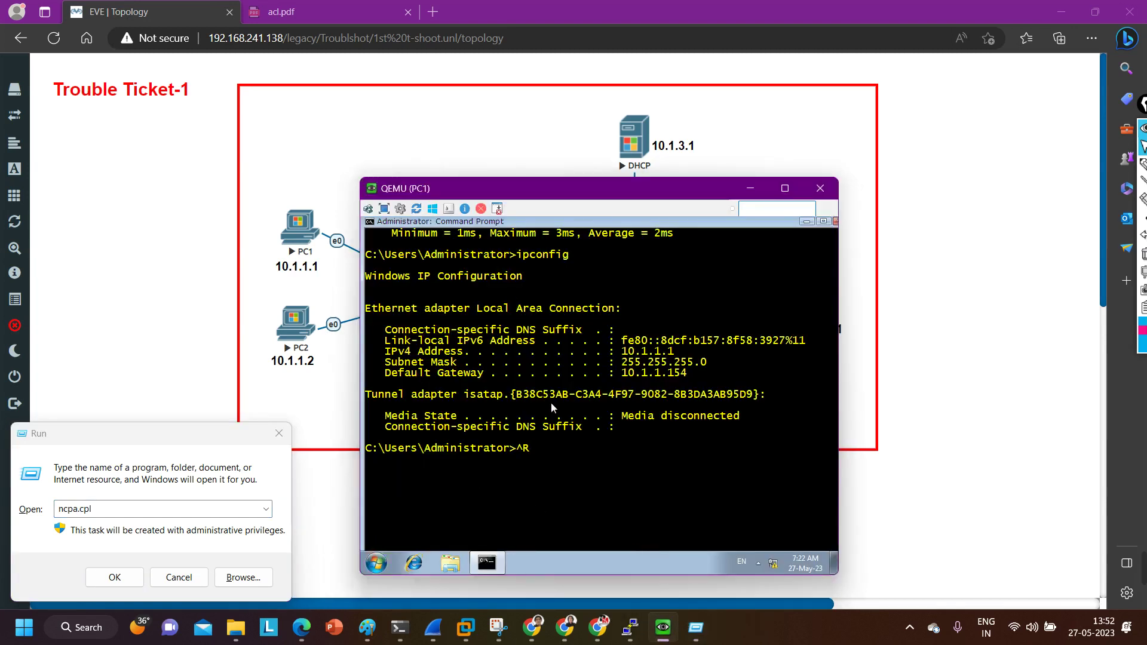
{"action": "key", "text": "BackSpace"}
Search ncpa.cpl from PC1's Start menu to launch Network Connections
{"action": "left_click", "coordinate": [376, 562]}
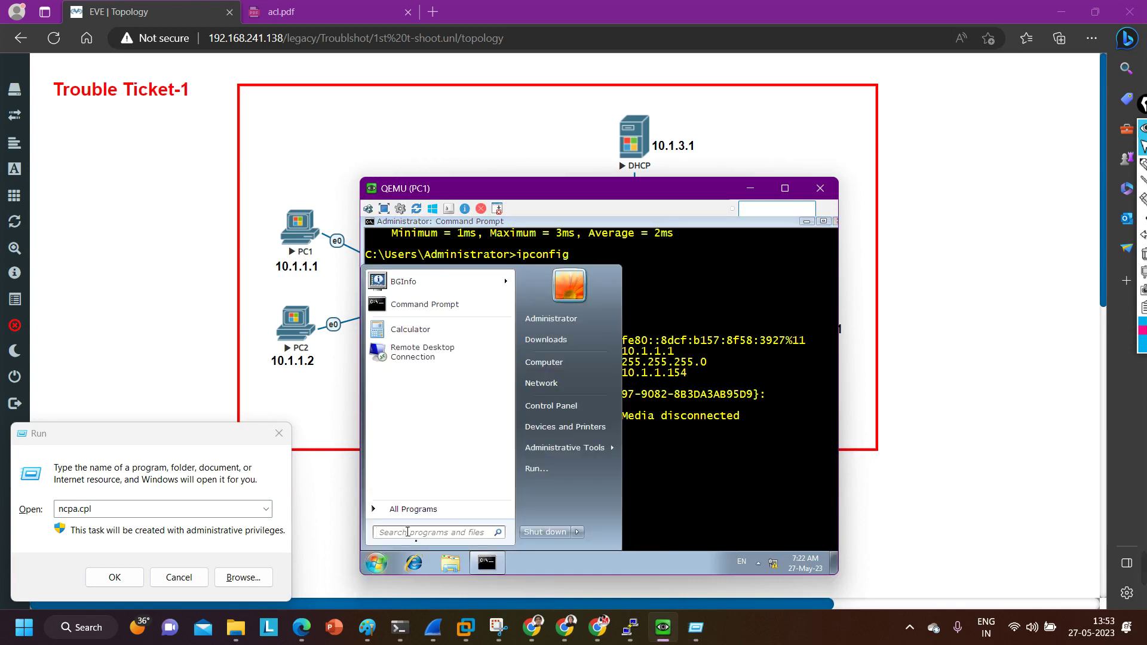
{"action": "type", "text": "ncpa"}
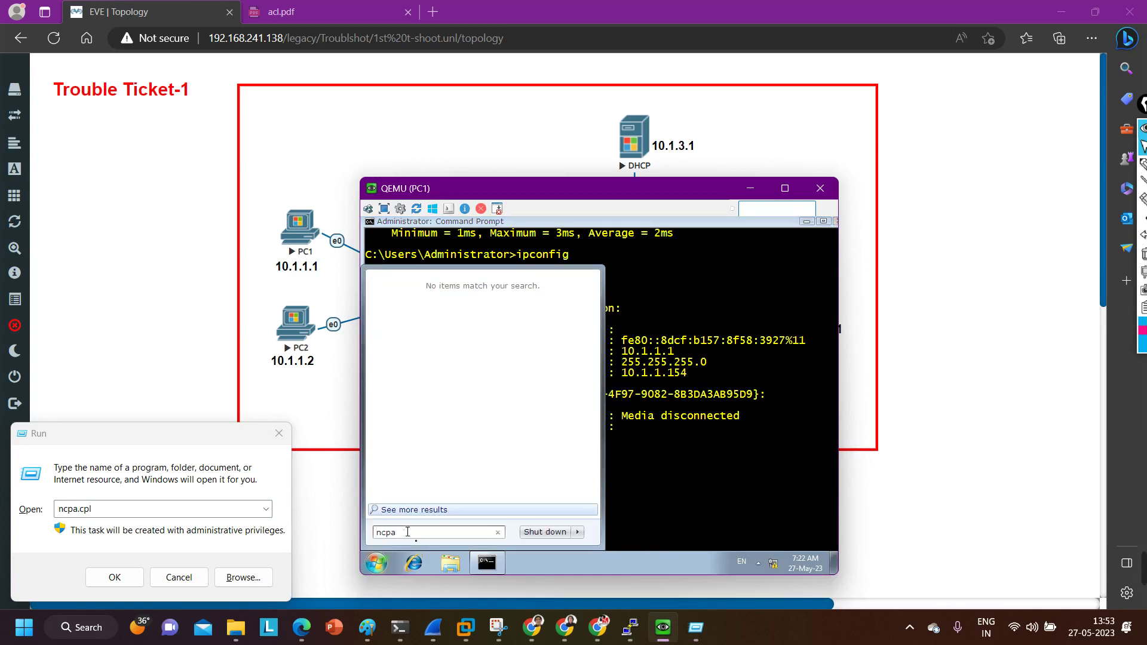
{"action": "type", "text": ","}
{"action": "type", "text": "cpl"}
{"action": "key", "text": "Return"}
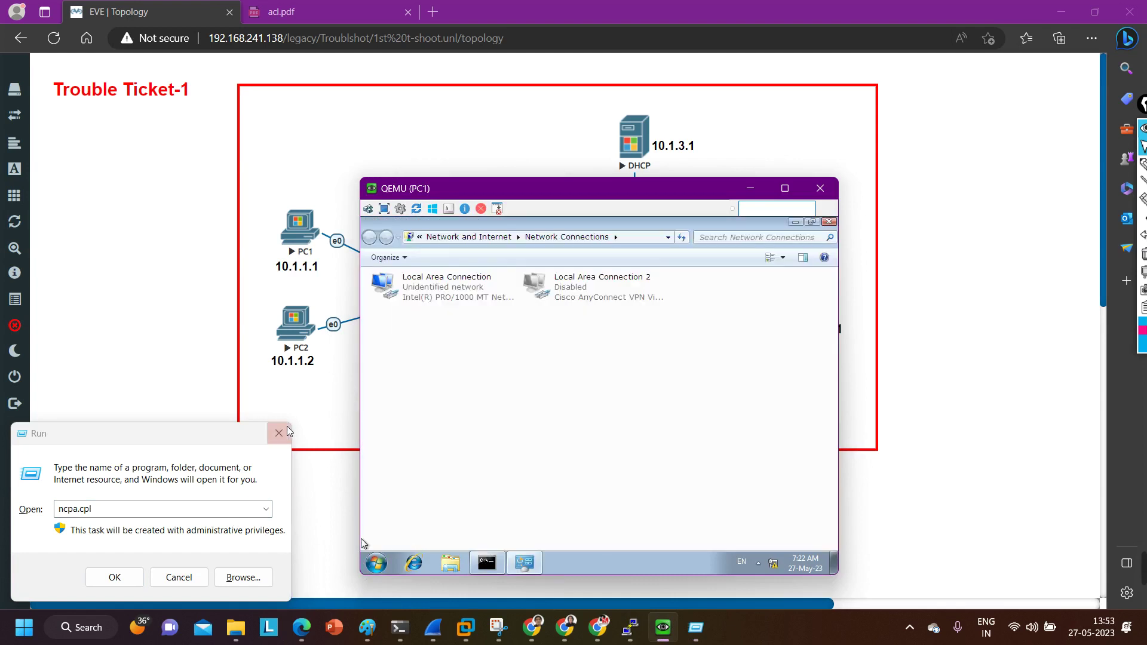
Open the IPv4 properties of PC1's Local Area Connection
{"action": "left_click", "coordinate": [287, 428]}
{"action": "left_click", "coordinate": [436, 288]}
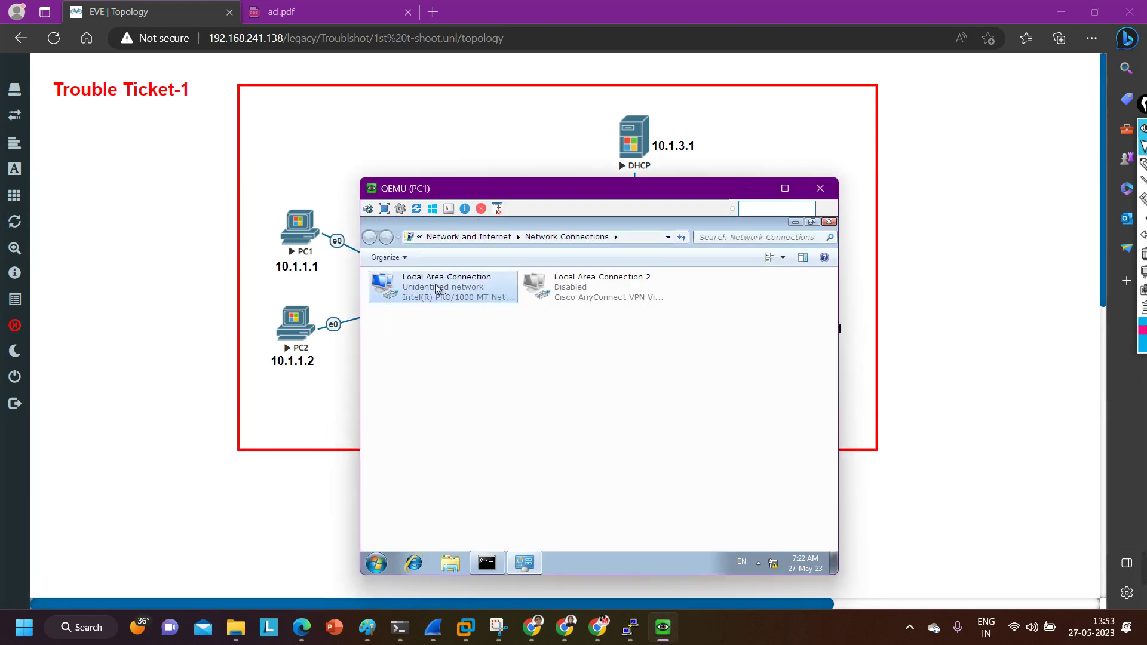
{"action": "right_click", "coordinate": [436, 287]}
{"action": "left_click", "coordinate": [485, 399]}
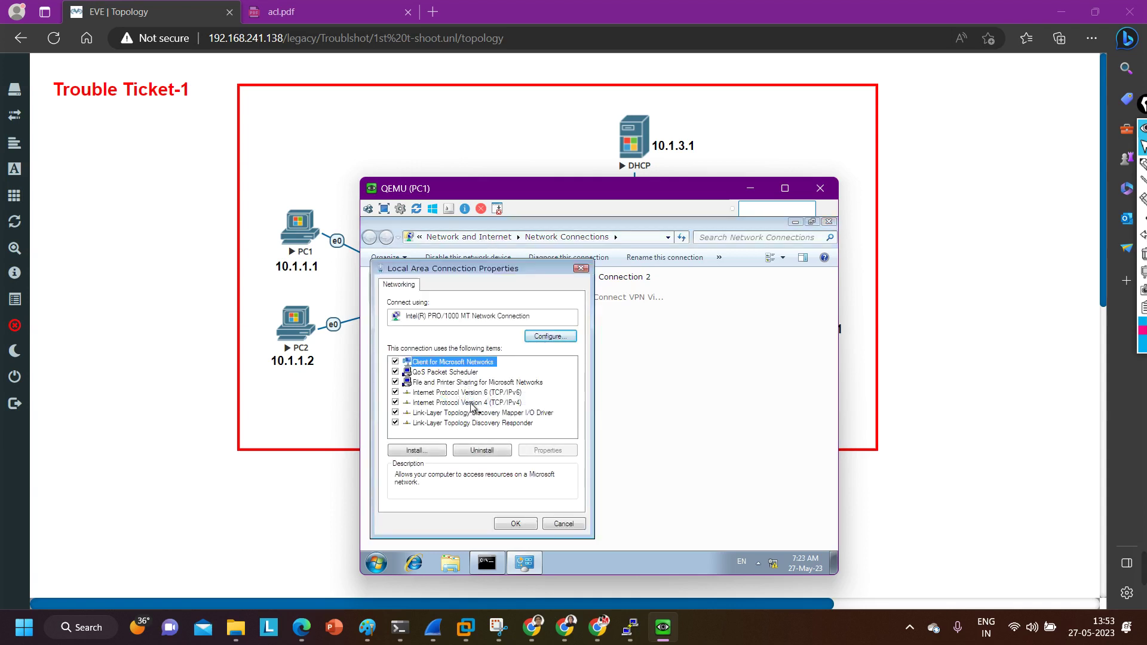
{"action": "double_click", "coordinate": [472, 403]}
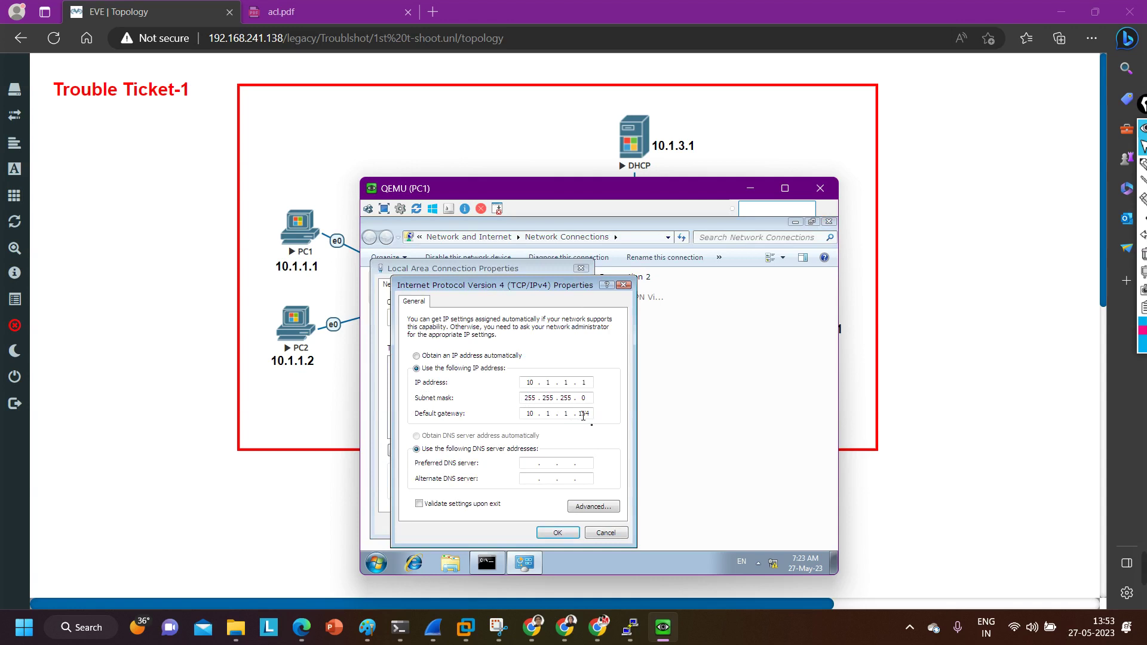
Correct the default gateway to 10.1.1.254, confirm both dialogs, and close Network Connections
{"action": "key", "text": "BackSpace"}
{"action": "type", "text": "2"}
{"action": "left_click", "coordinate": [558, 532]}
{"action": "left_click", "coordinate": [518, 522]}
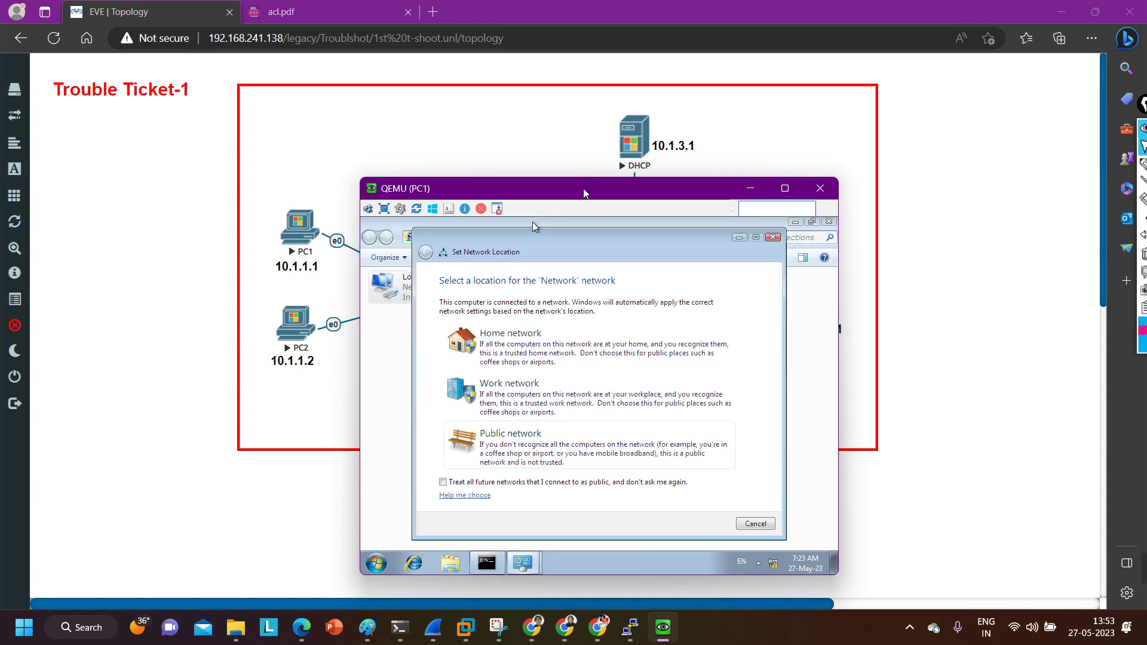
{"action": "left_click", "coordinate": [773, 238]}
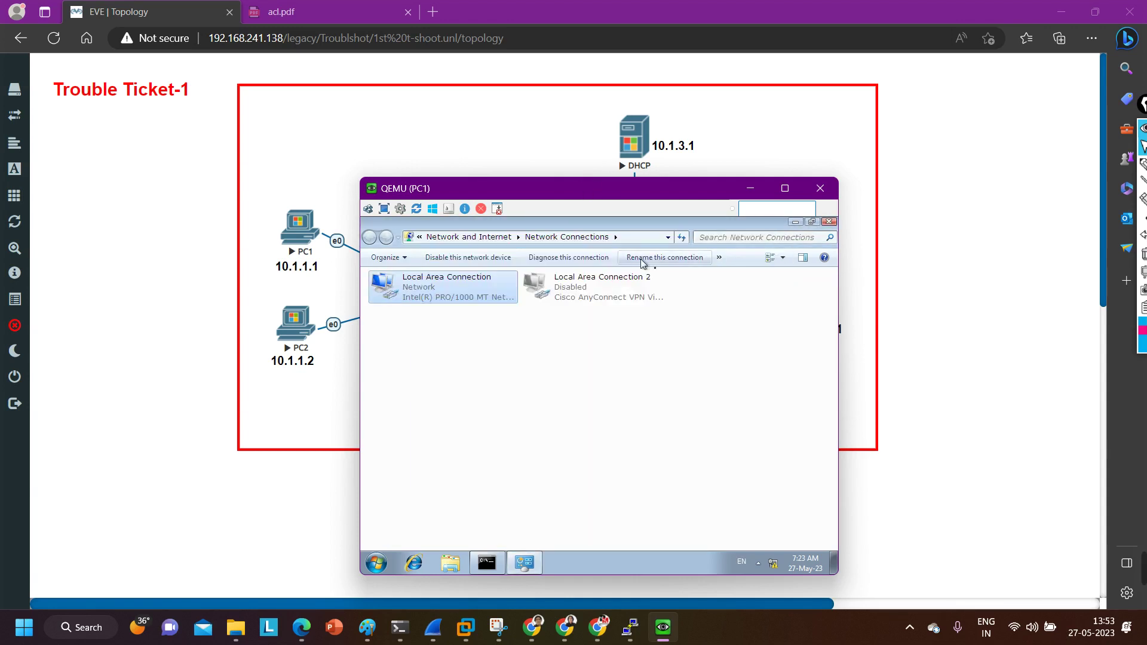
{"action": "left_click", "coordinate": [828, 222]}
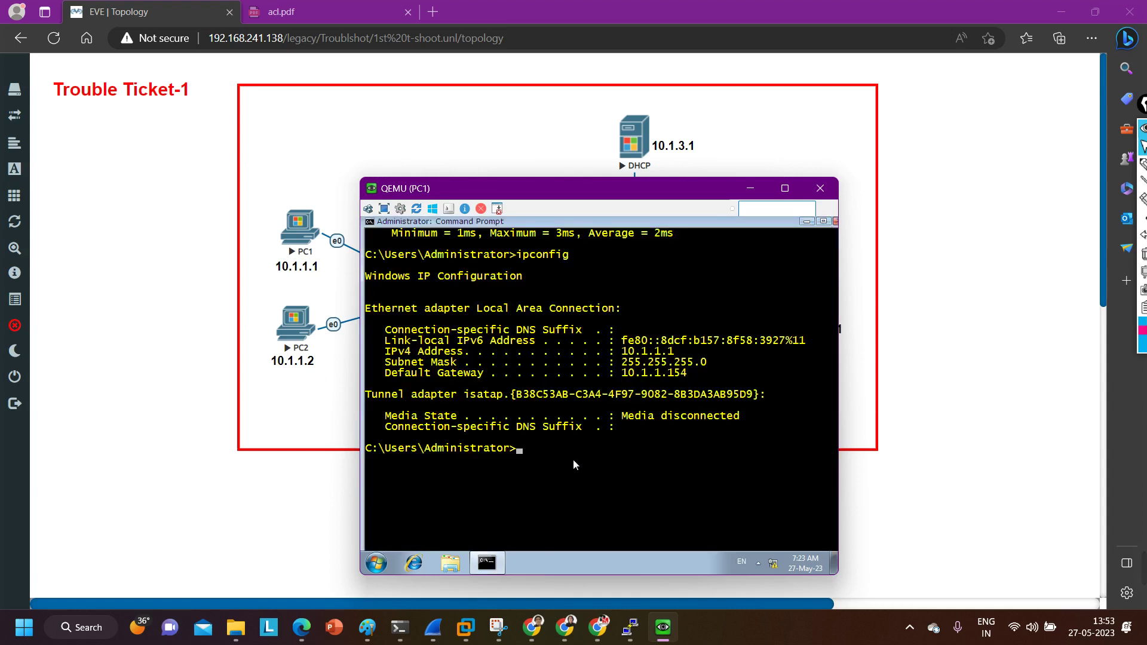
Run ping 10.1.2.1 in PC1's command prompt, resizing the console to show the topology
{"action": "type", "text": "ping"}
{"action": "left_click_drag", "start_coordinate": [577, 179], "coordinate": [577, 344]}
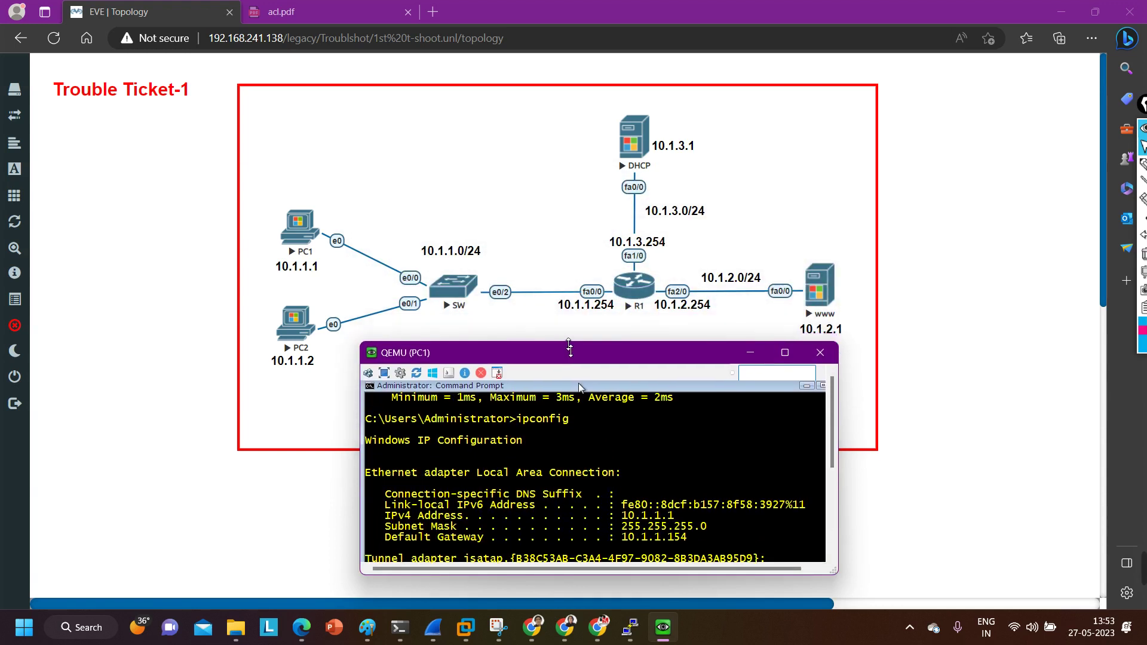
{"action": "type", "text": "ng "}
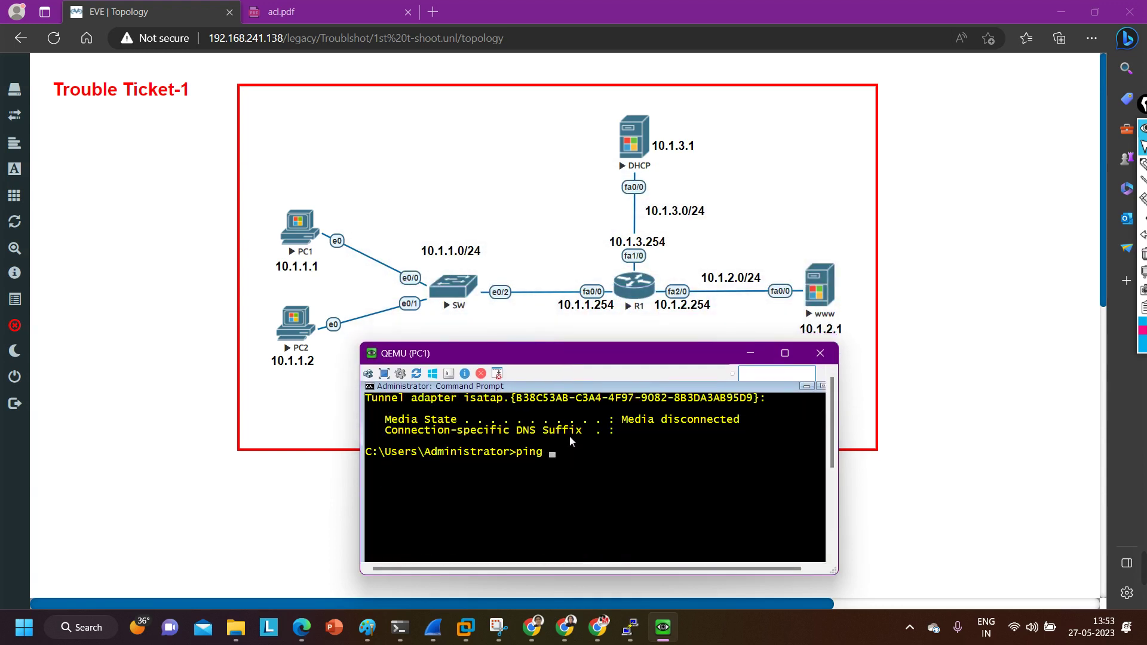
{"action": "type", "text": "10.1.2.1"}
{"action": "key", "text": "Return"}
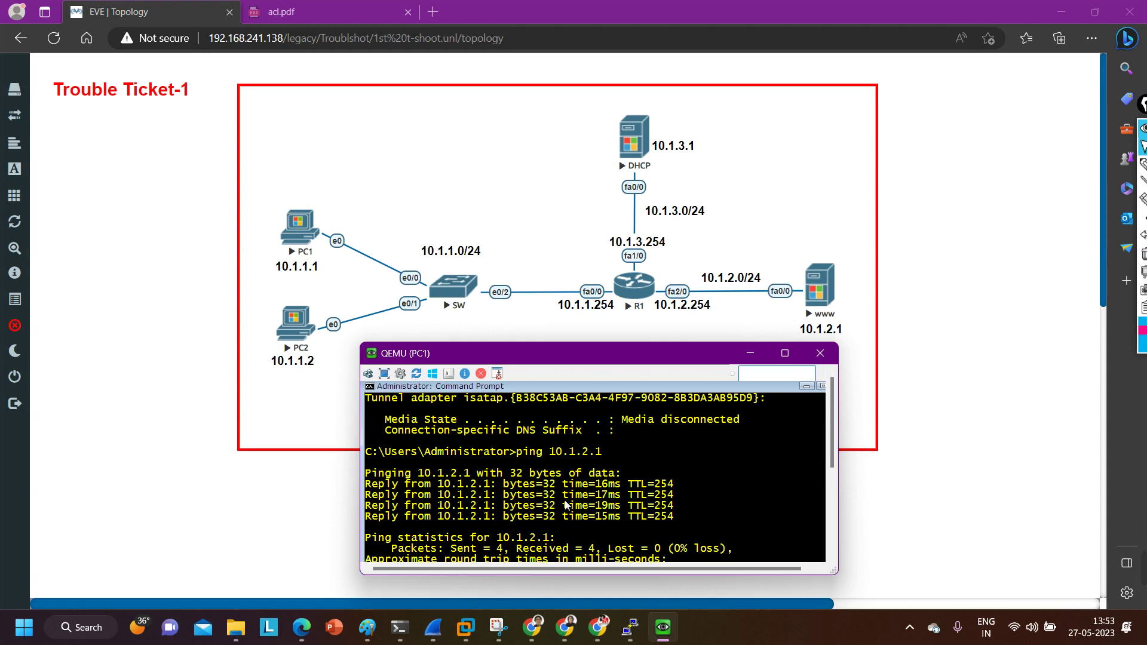
{"action": "mouse_move", "coordinate": [823, 568]}
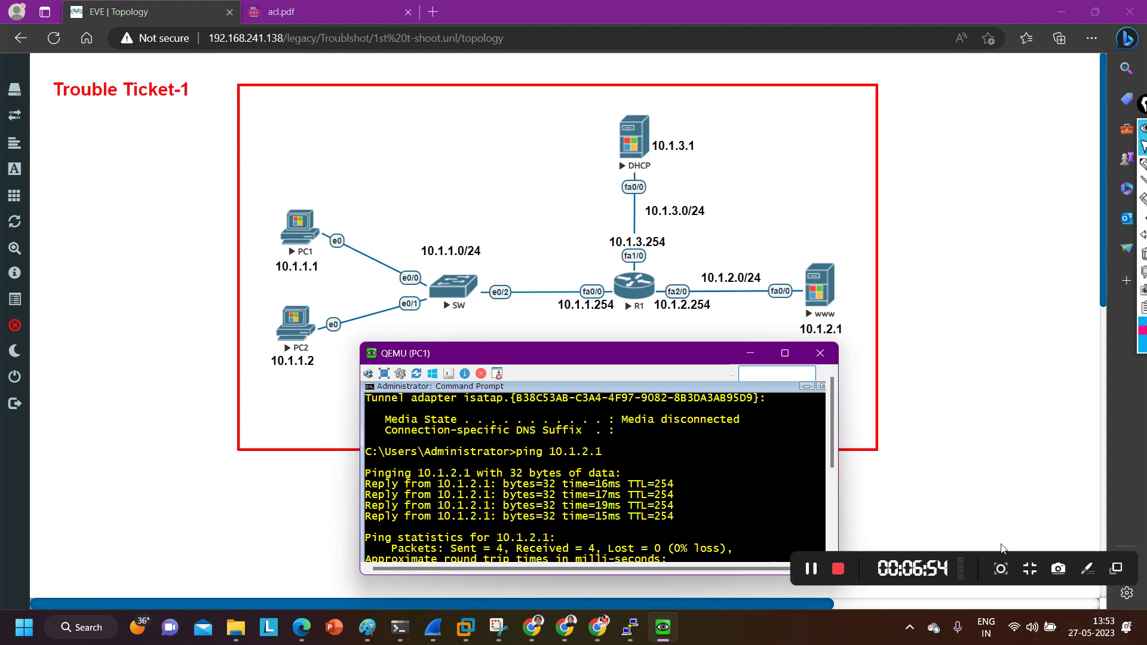